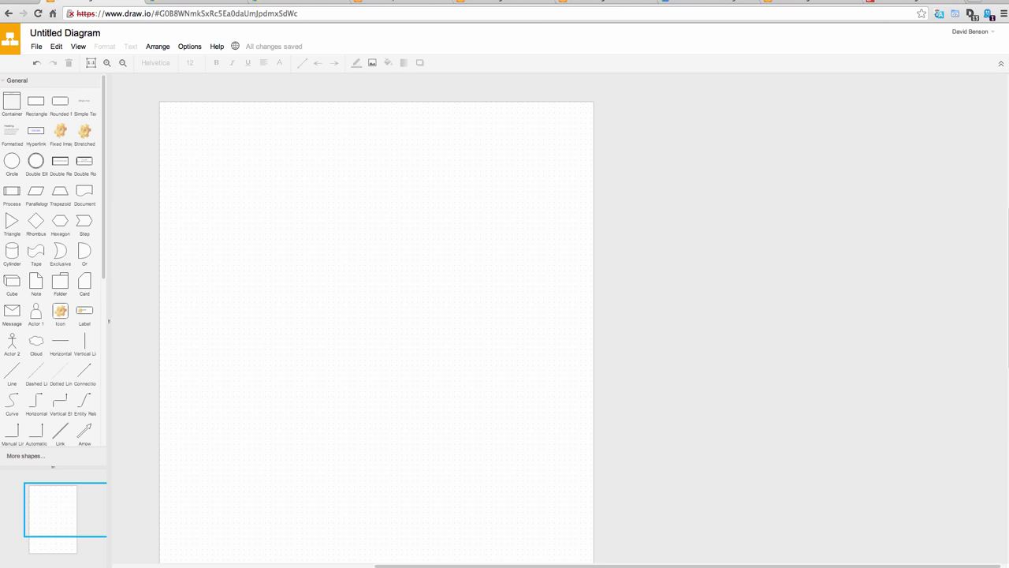
Step: View the Chrome Web Store listings for draw.io and draw.io pro and return to the blank diagram
click(196, 3)
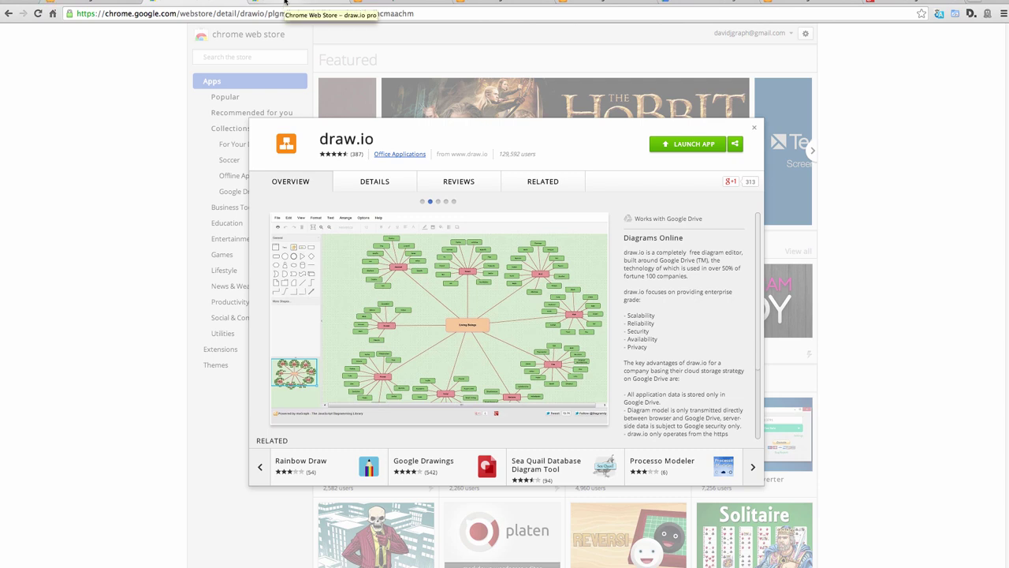
click(284, 2)
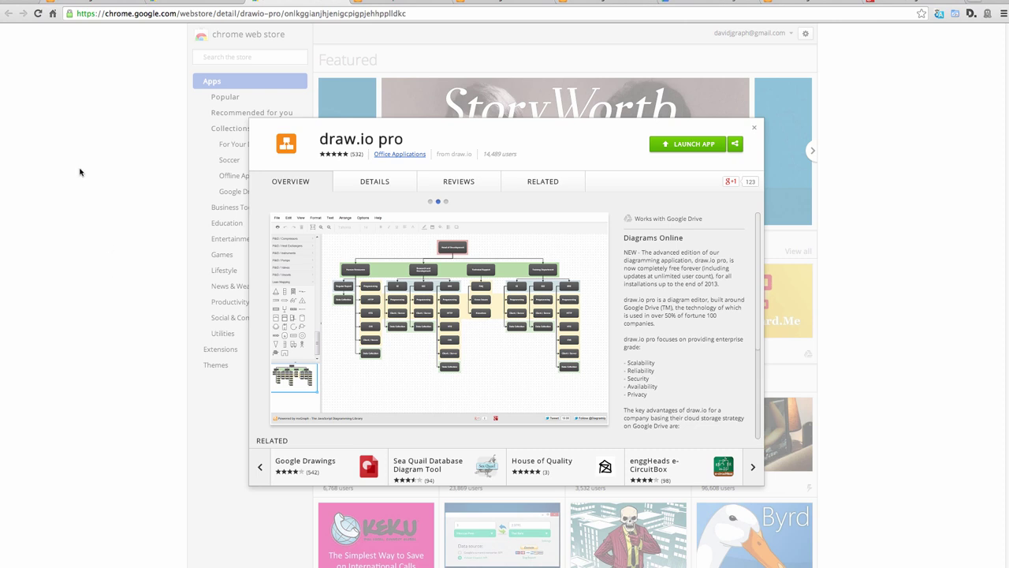
click(91, 4)
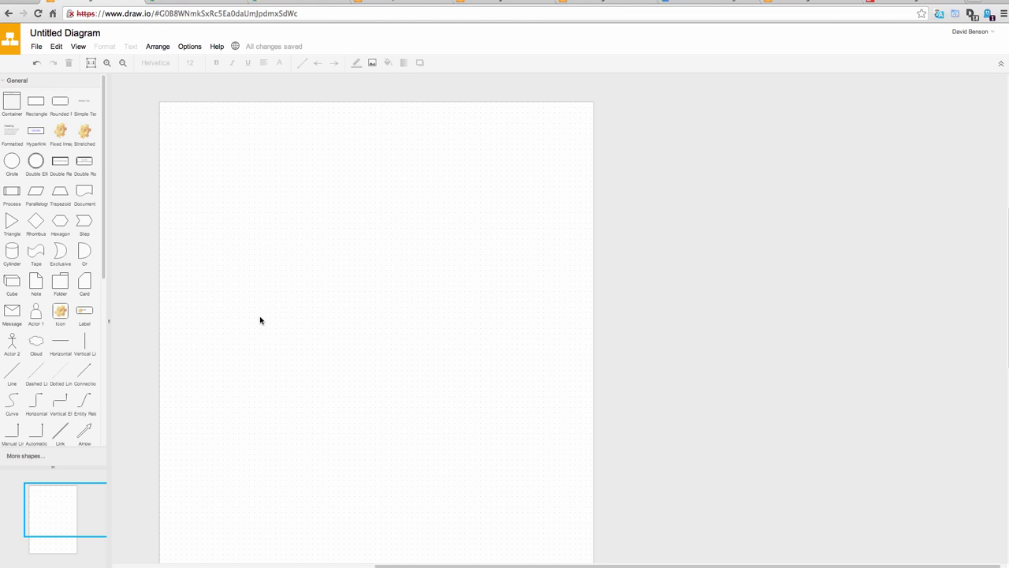
Step: In the shared diagram on drive.draw.io, add a rectangle near the page top and a double-outlined circle below it
click(487, 2)
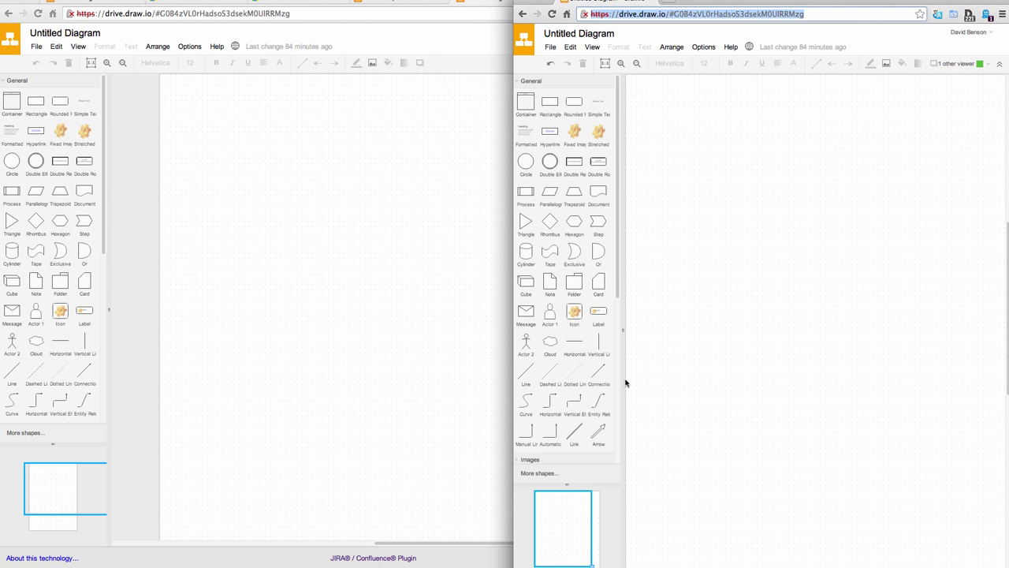
drag(567, 103, 571, 105)
click(570, 105)
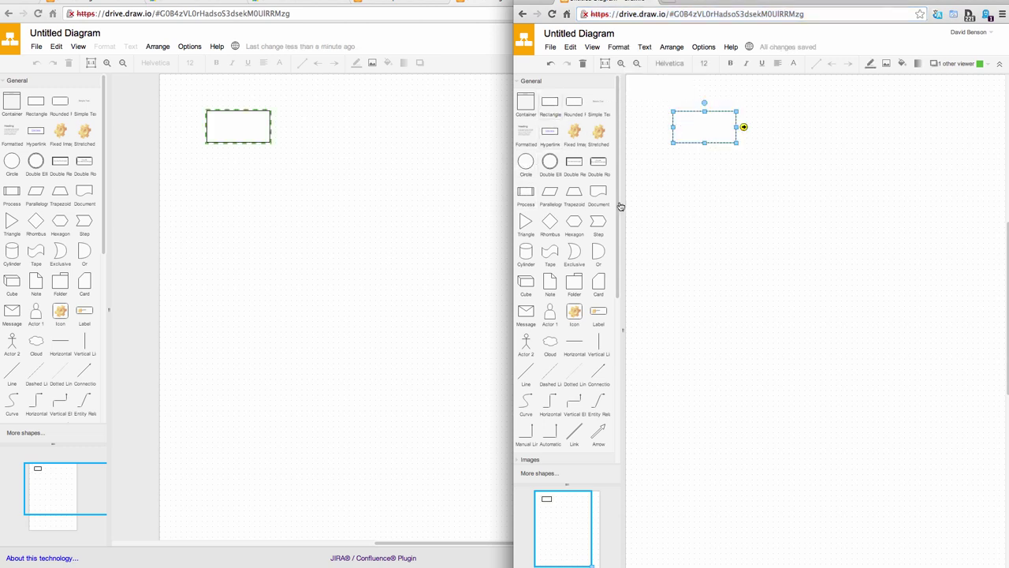
drag(550, 161, 683, 239)
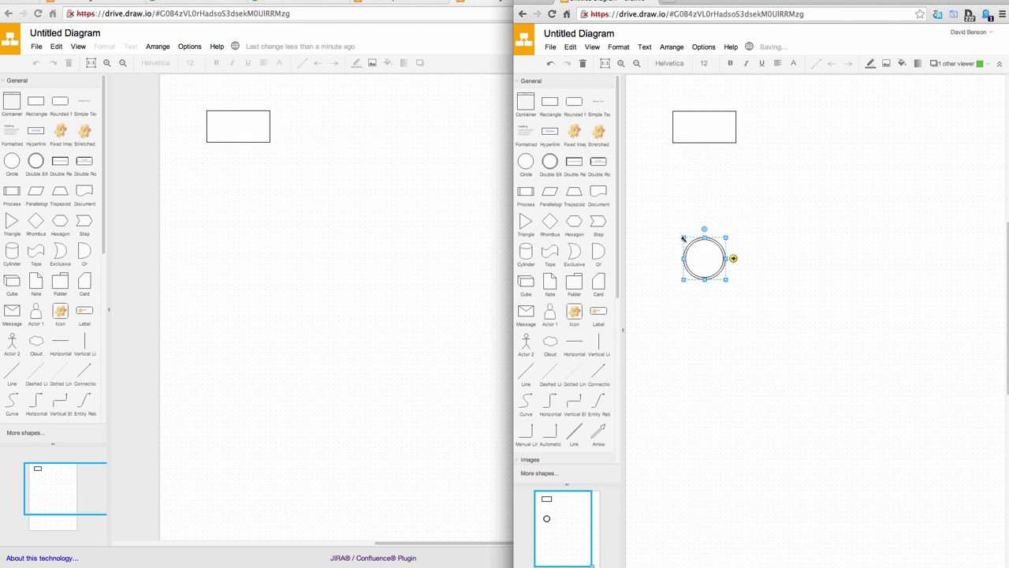
Step: Label the rectangle "test", and select the double-outlined circle and the rectangle in turn
click(693, 124)
double_click(691, 127)
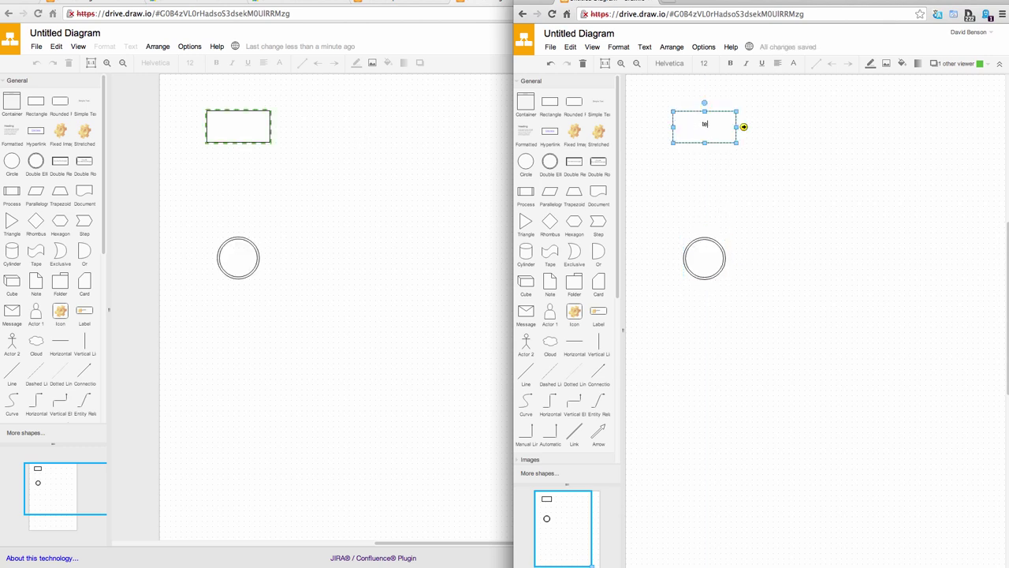
text(test)
click(728, 235)
click(704, 257)
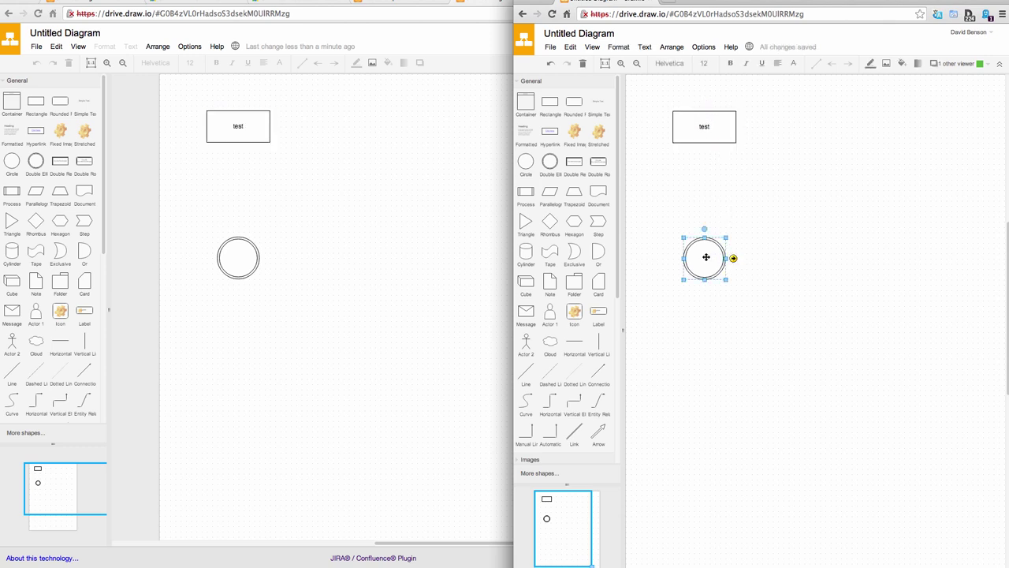
click(721, 126)
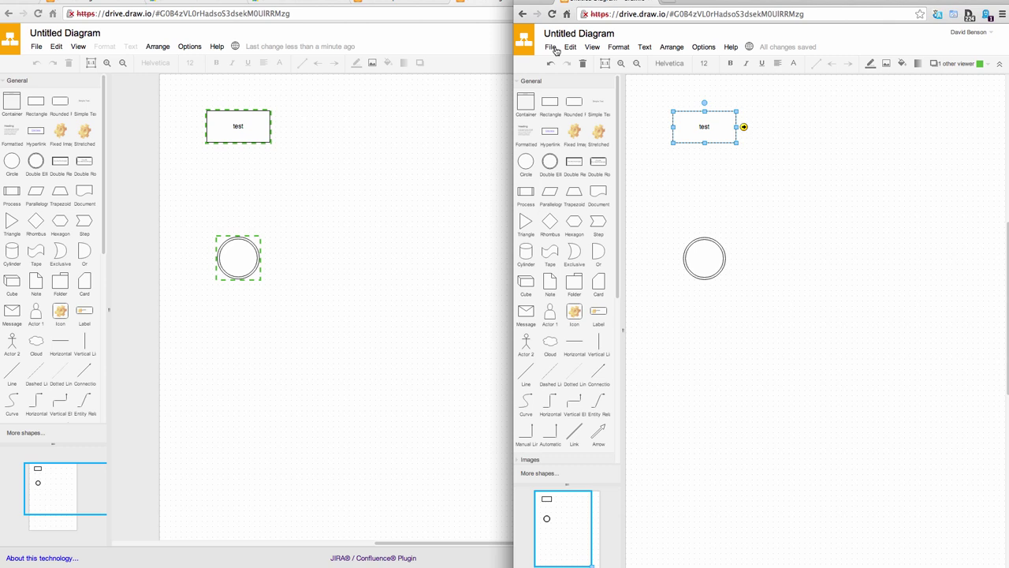
Step: Open the chat window of the shared diagram and close it again
click(552, 47)
click(560, 79)
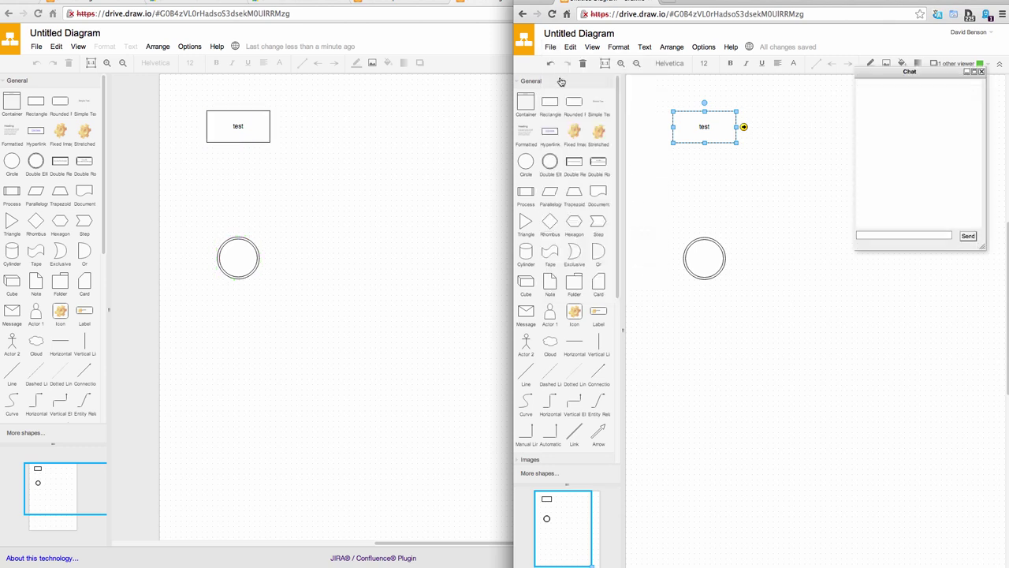
click(982, 73)
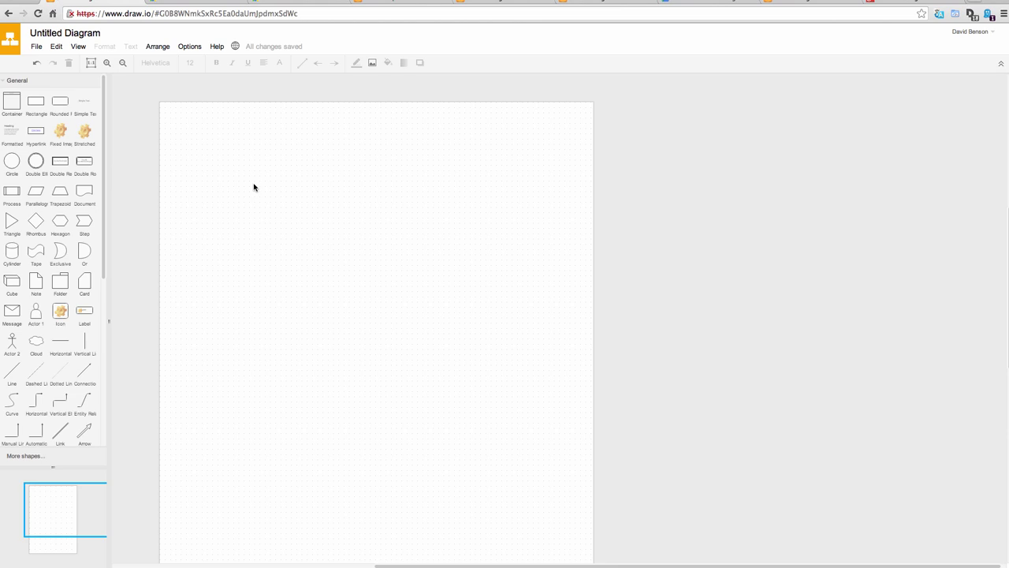
Step: View the blank diagram's sharing settings and close them without inviting anyone
click(56, 35)
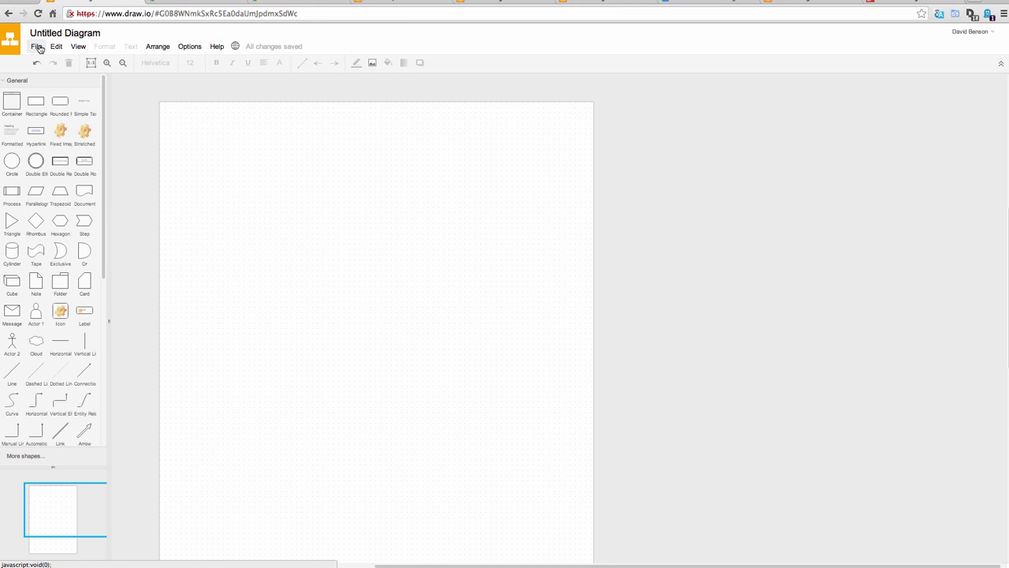
click(37, 48)
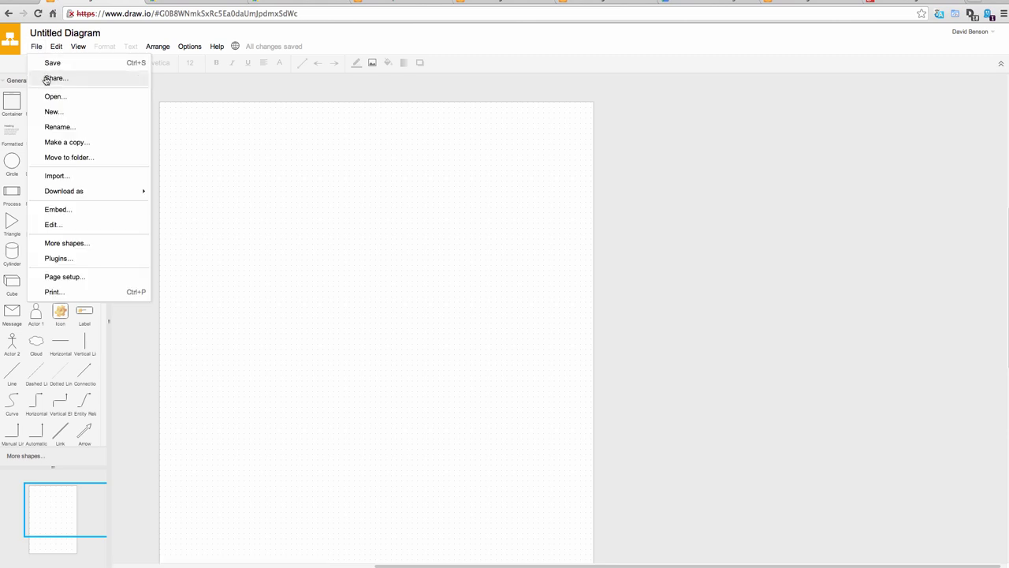
click(45, 79)
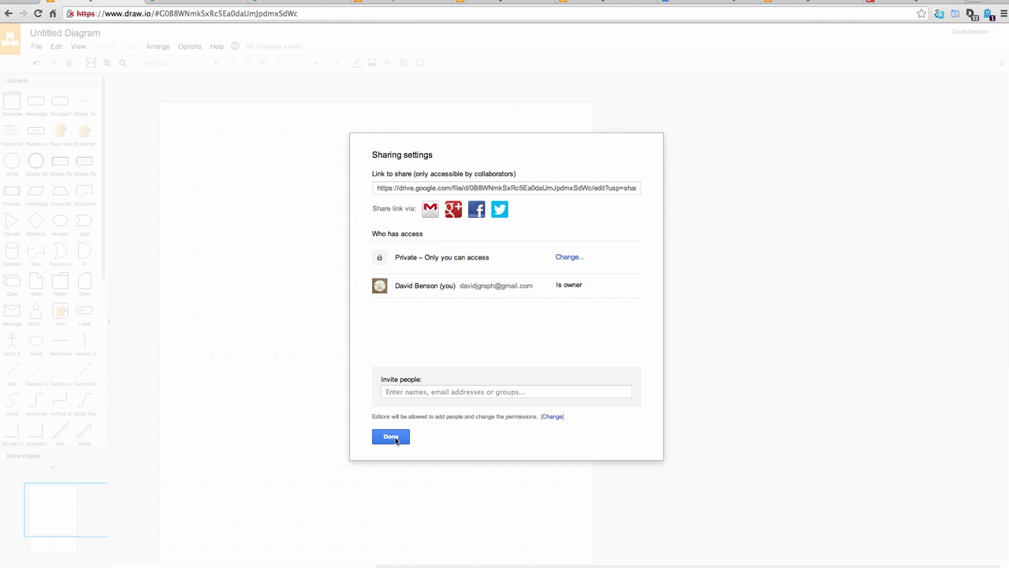
click(394, 437)
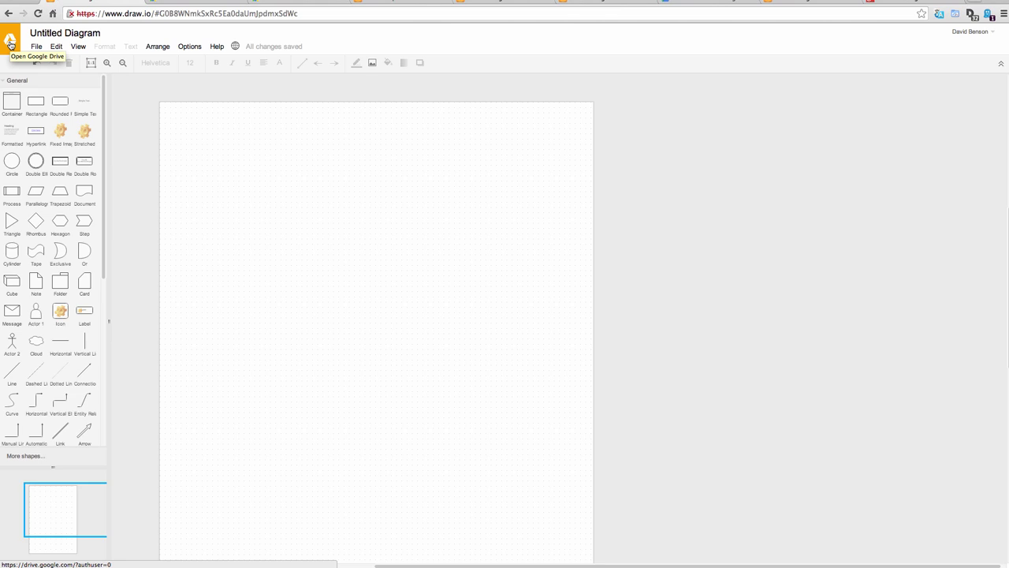
Step: Open the folder picker for moving the diagram in Google Drive and dismiss it without choosing a folder
click(37, 46)
mouse_move(56, 46)
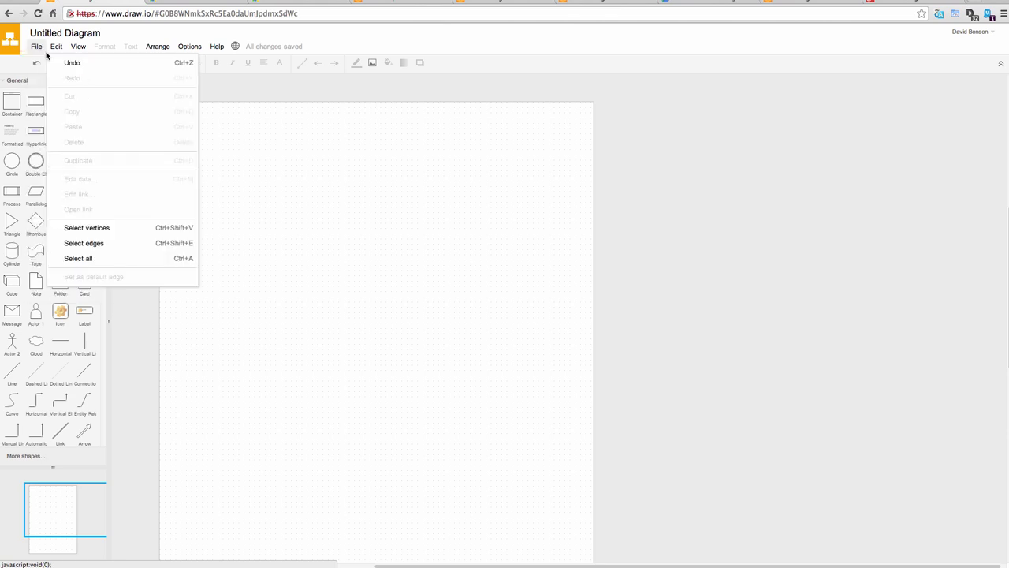
click(50, 156)
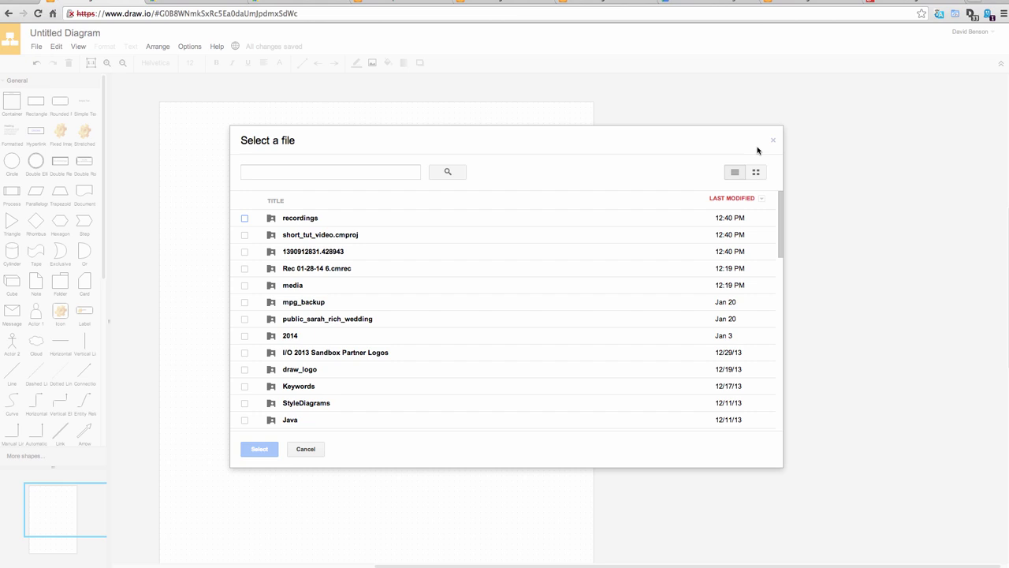
click(773, 142)
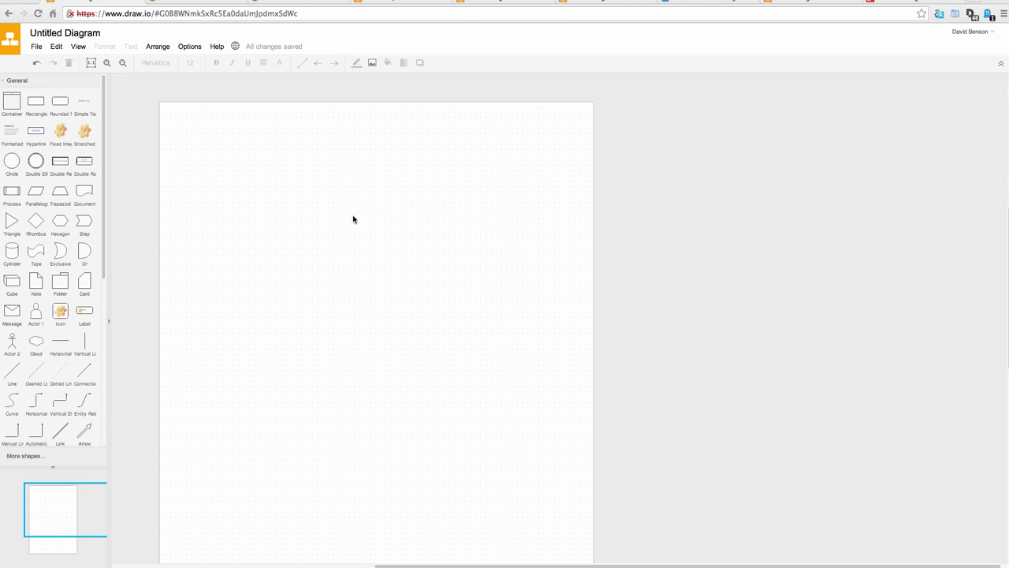
Step: Review the available diagram options, such as grid, guides, page view and autosave
click(195, 46)
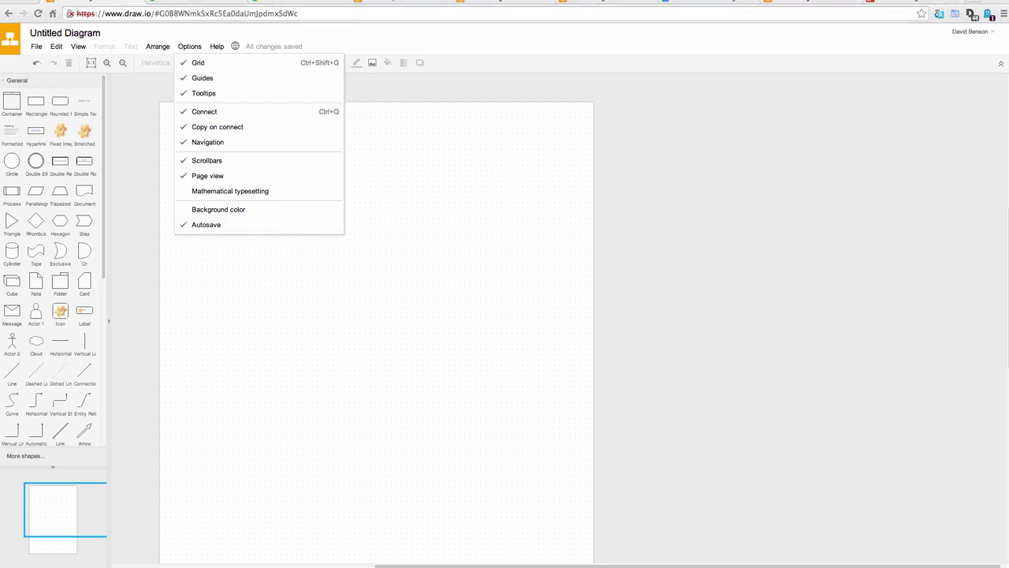
click(386, 406)
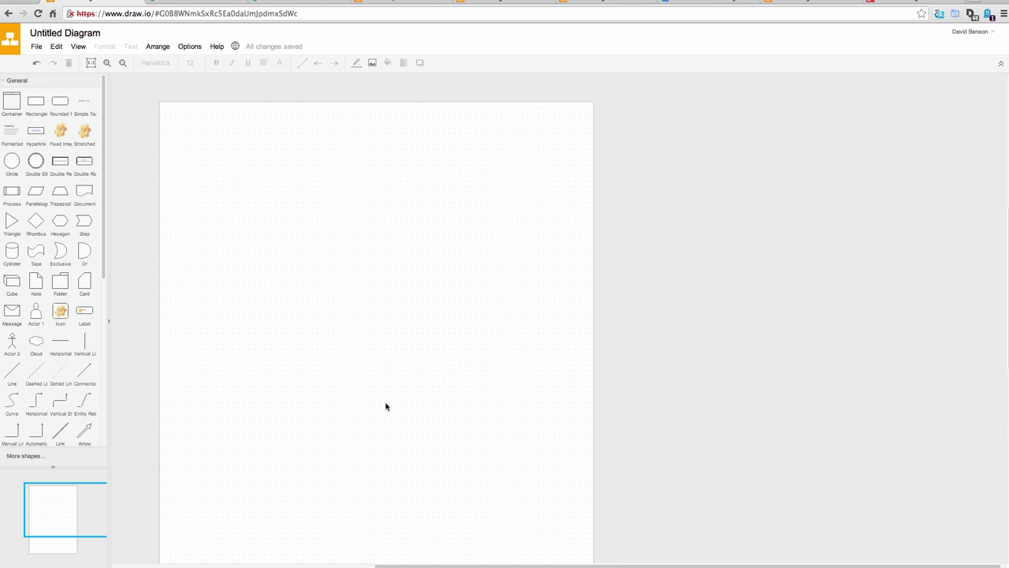
Step: Inspect the diagram's XML source, try the "Replace existing drawing" option and cancel without applying
click(36, 47)
mouse_move(56, 195)
click(51, 227)
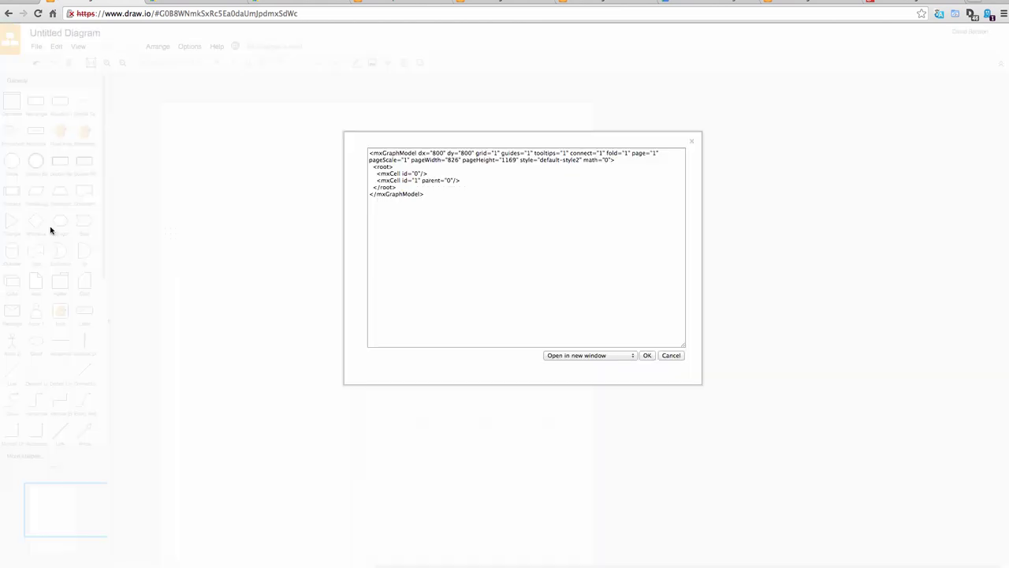
click(574, 315)
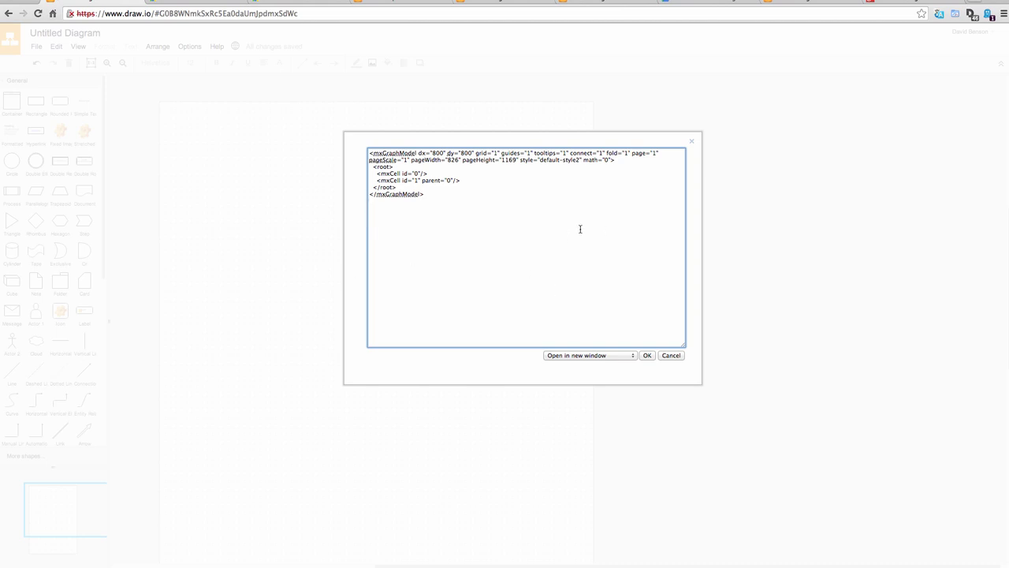
click(605, 357)
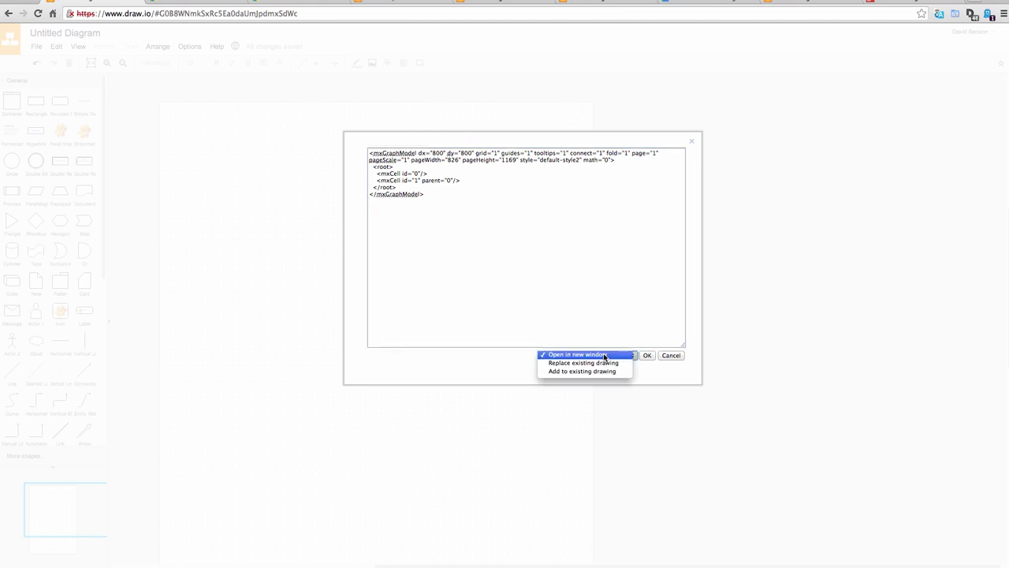
click(605, 365)
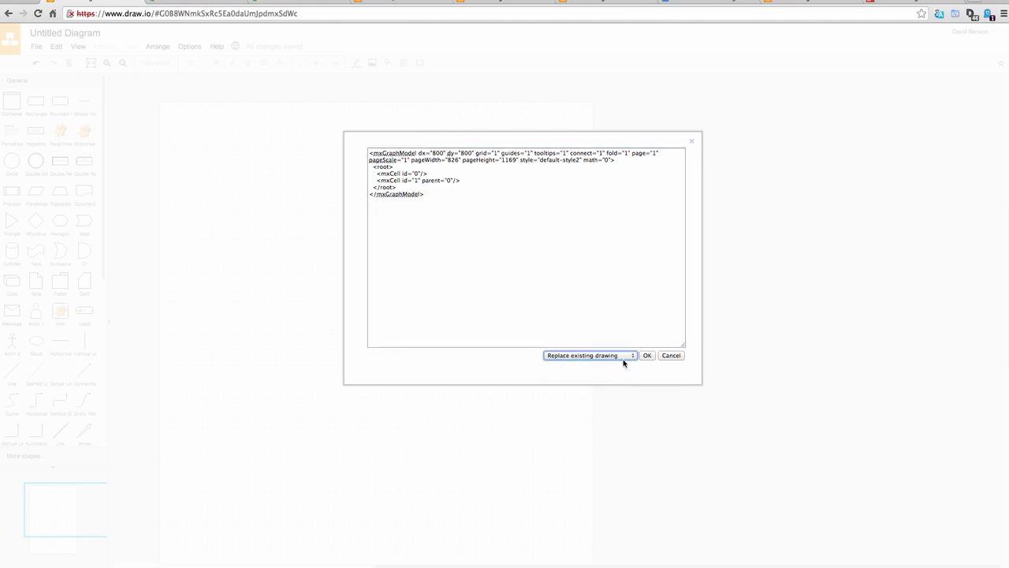
click(669, 356)
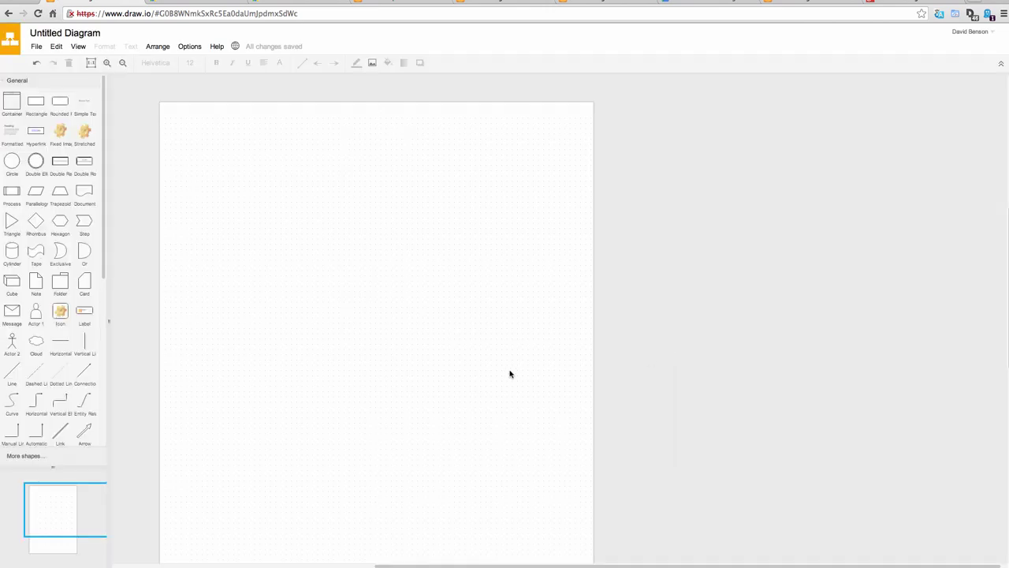
Step: Check the file import dialog, cancel it, and look at the option for downloading the diagram
click(36, 45)
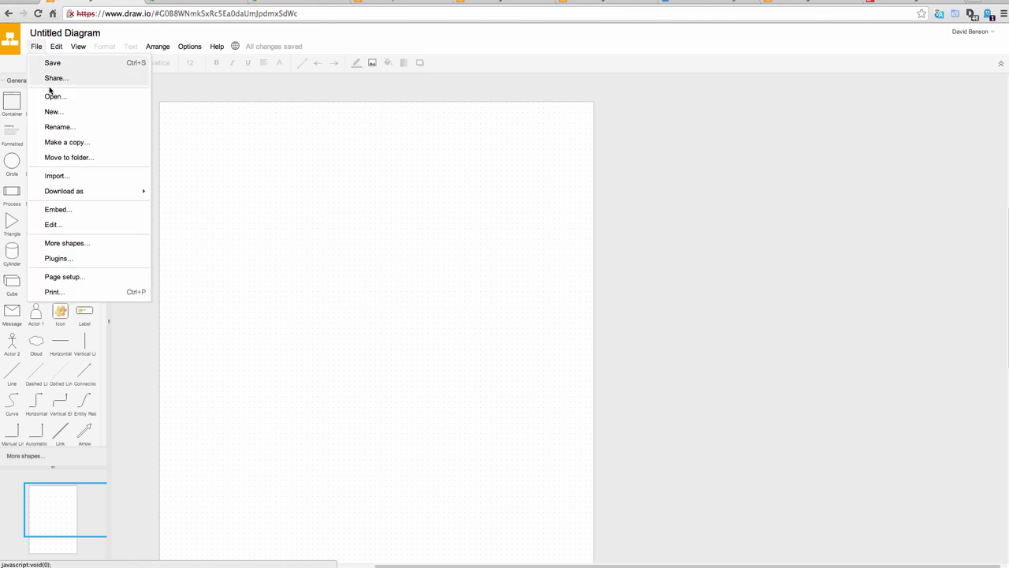
click(56, 175)
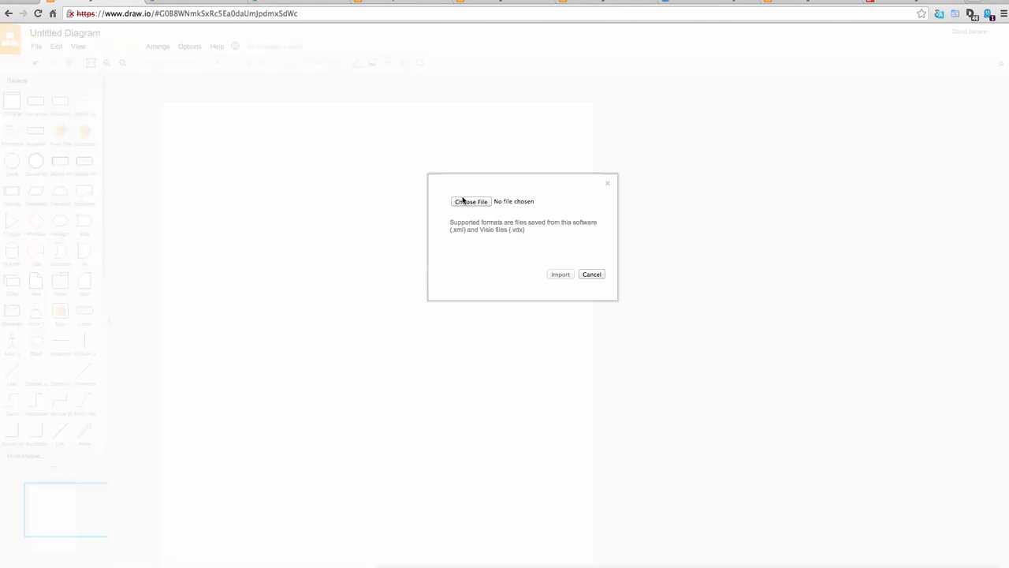
click(592, 274)
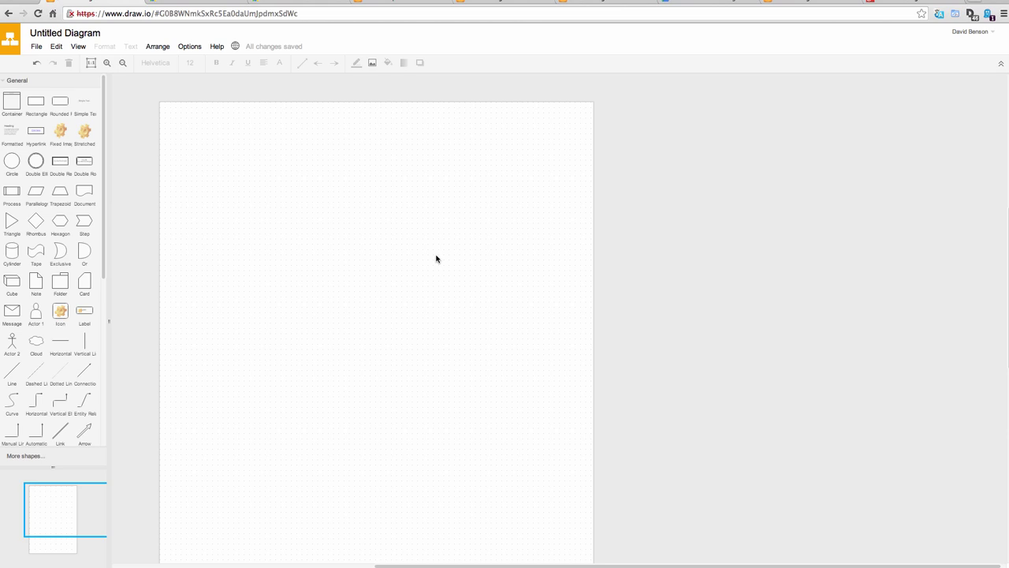
click(36, 46)
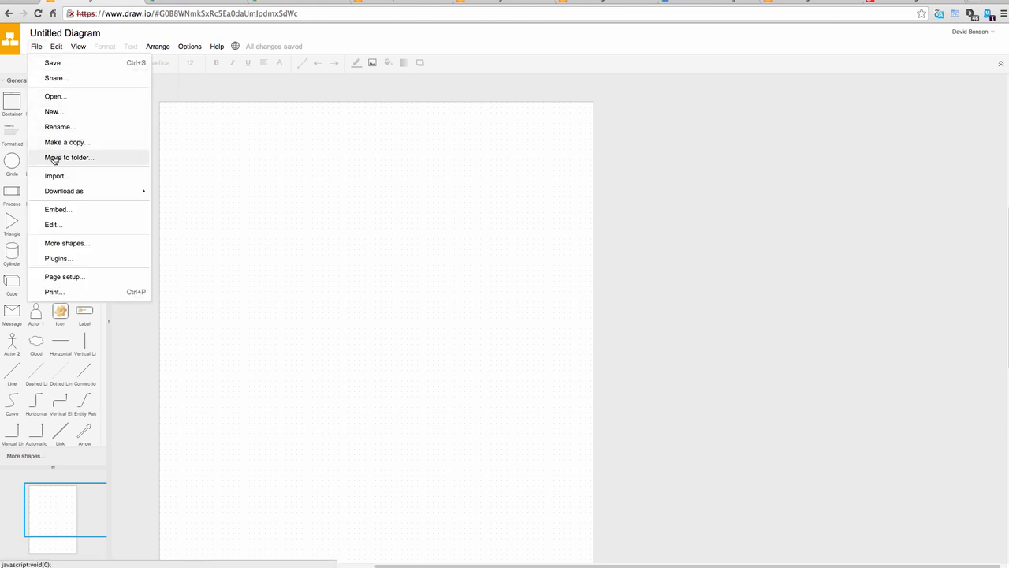
mouse_move(54, 193)
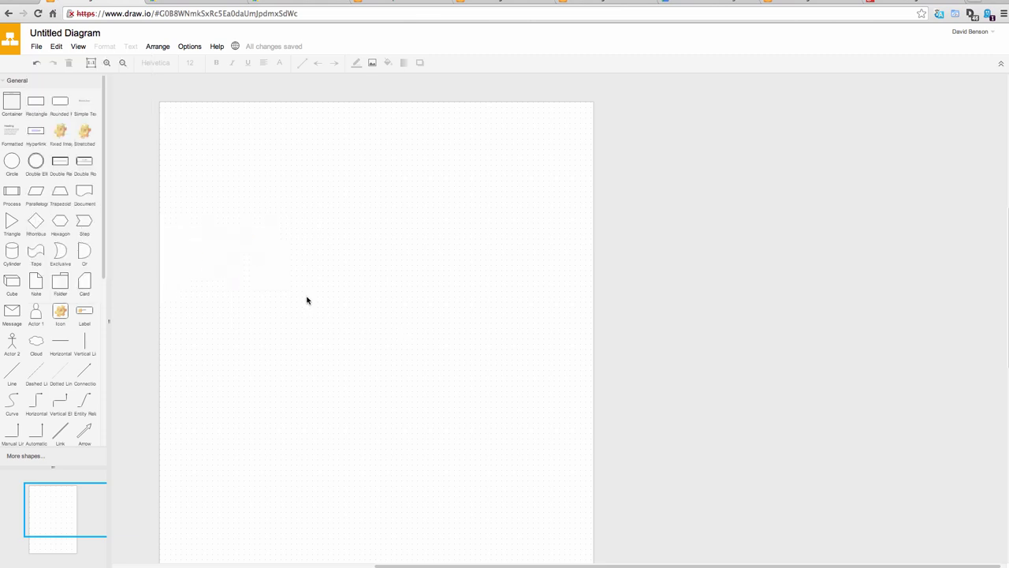
Step: Add two rectangles diagonally apart on the page, joined by a connector, and give the connector a right-angled route
mouse_move(33, 101)
mouse_down()
mouse_move(237, 272)
mouse_move(428, 246)
mouse_move(475, 194)
mouse_up()
click(403, 221)
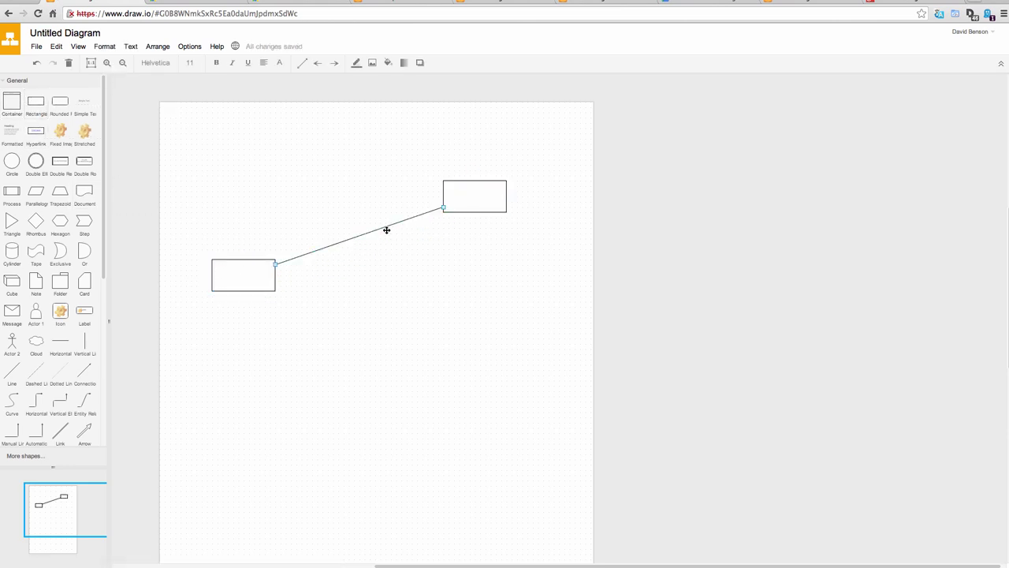
click(302, 62)
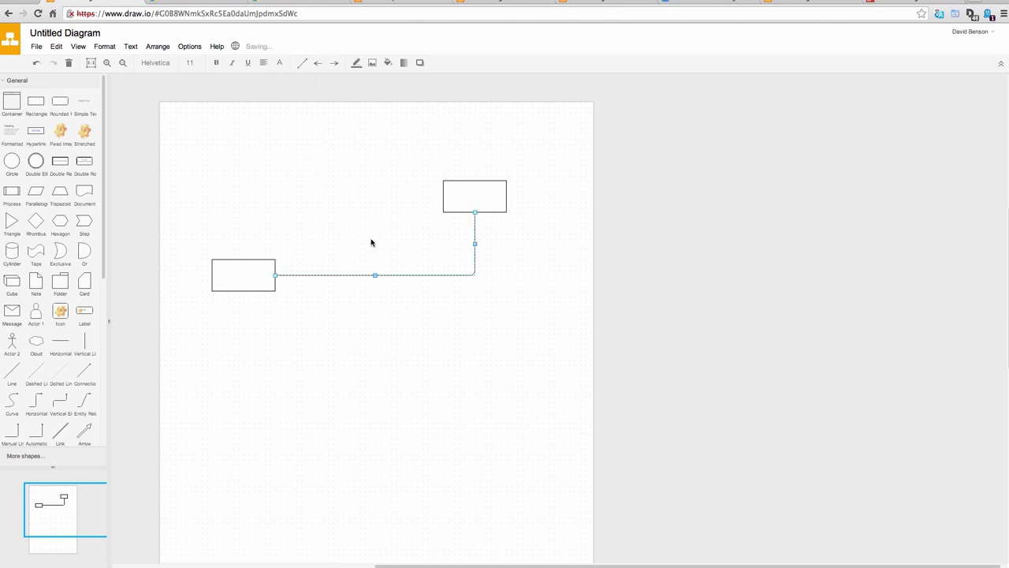
click(306, 156)
Step: Set the connector's line start to Diamond and deselect it
click(78, 46)
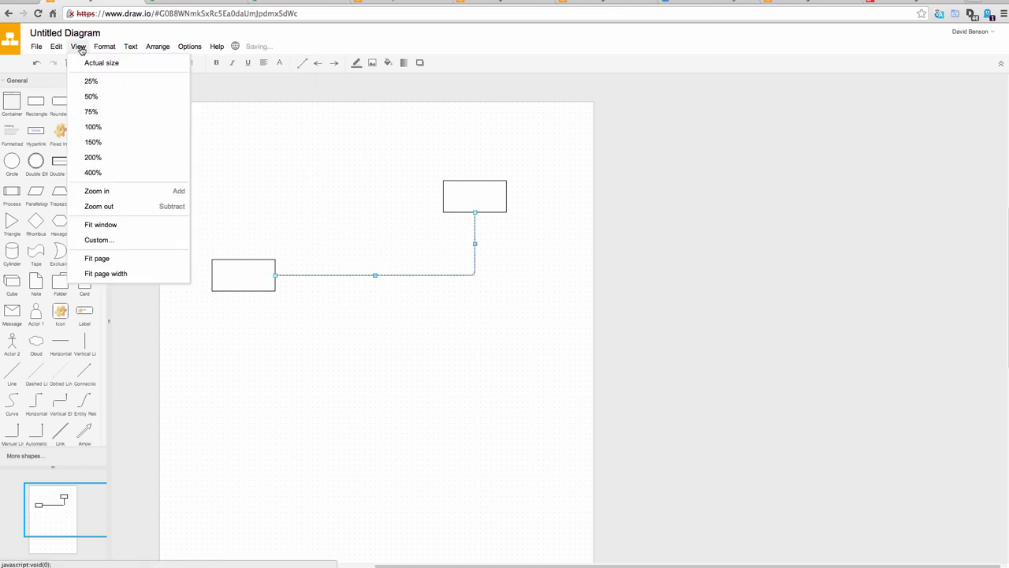
click(105, 46)
mouse_move(124, 193)
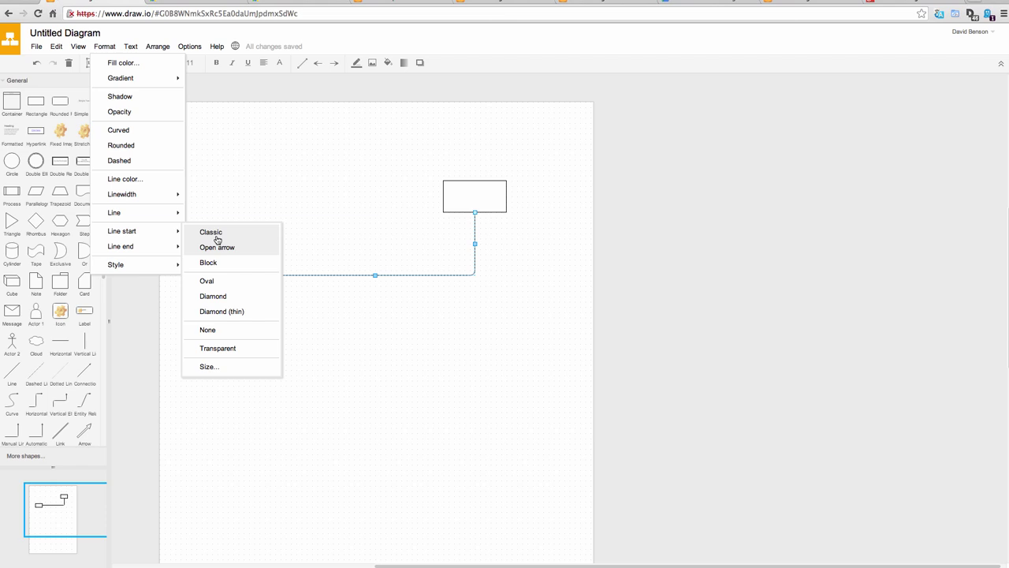
click(228, 298)
click(359, 343)
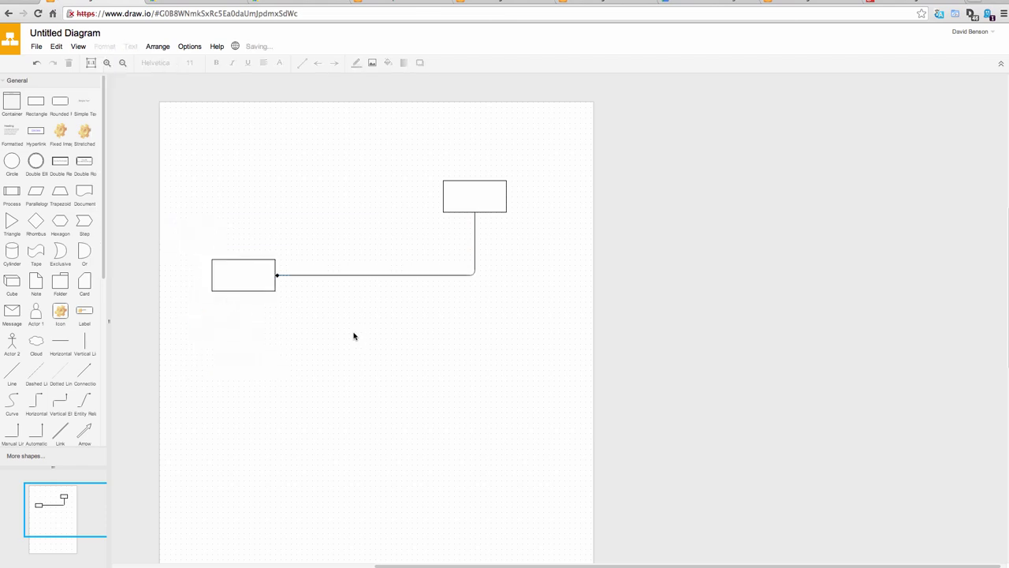
Step: Set the diamond-start, right-angled connector as the default edge and check the same option among the editing commands
click(351, 276)
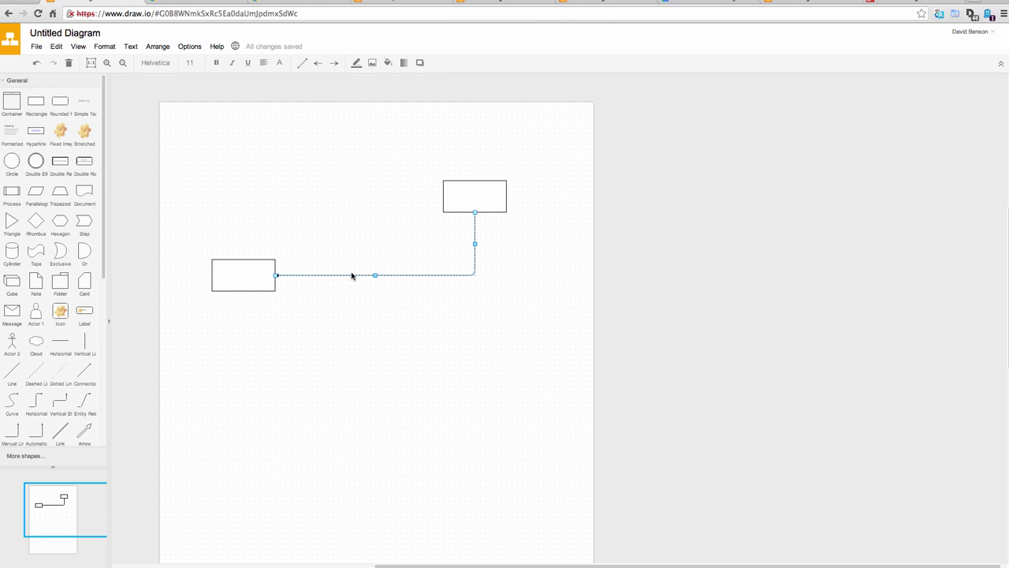
right_click(352, 276)
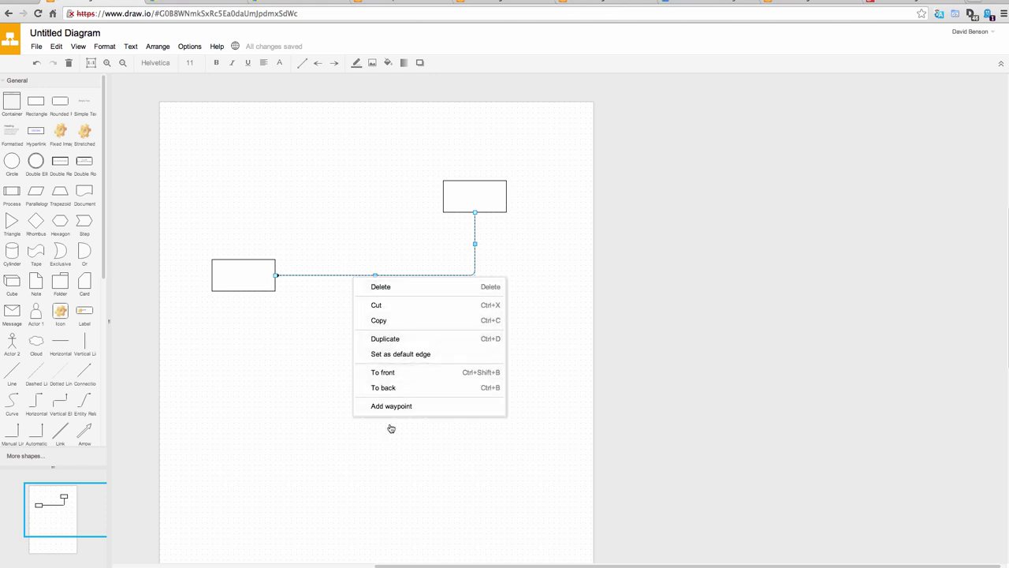
click(401, 354)
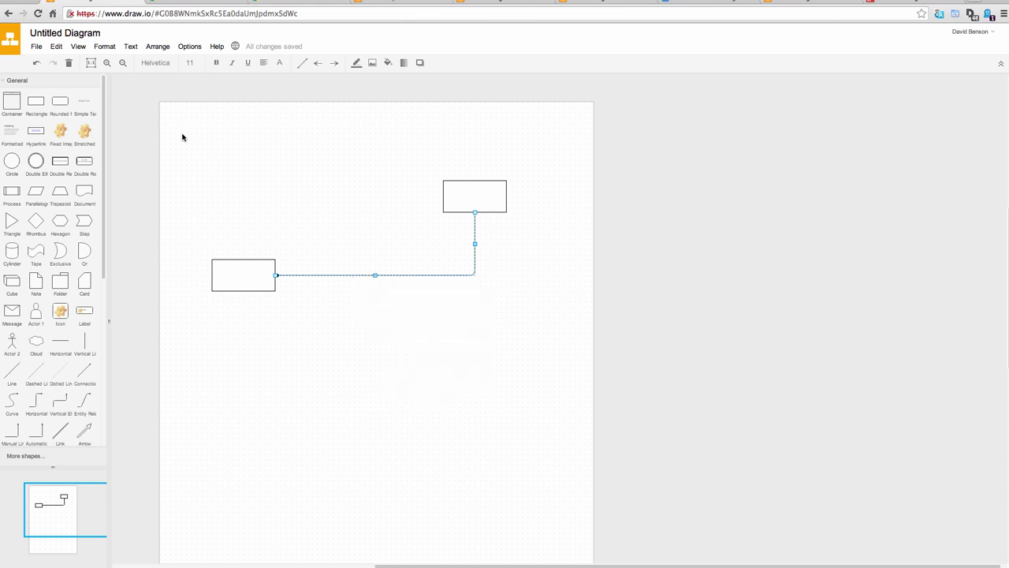
click(52, 47)
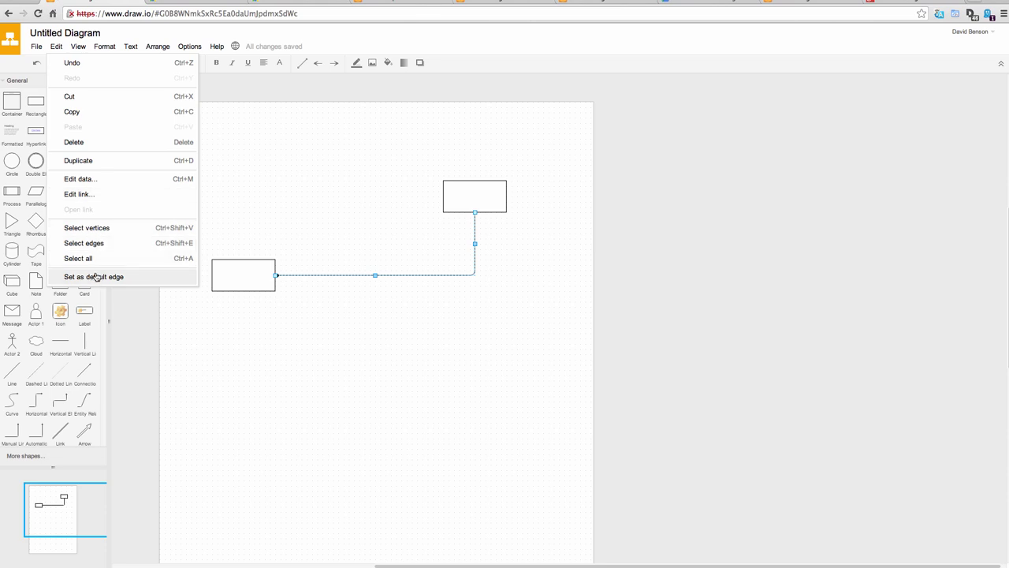
click(398, 221)
Step: Add a connected rectangle to the lower right of the upper rectangle, and another from it at the page's lower left
click(477, 197)
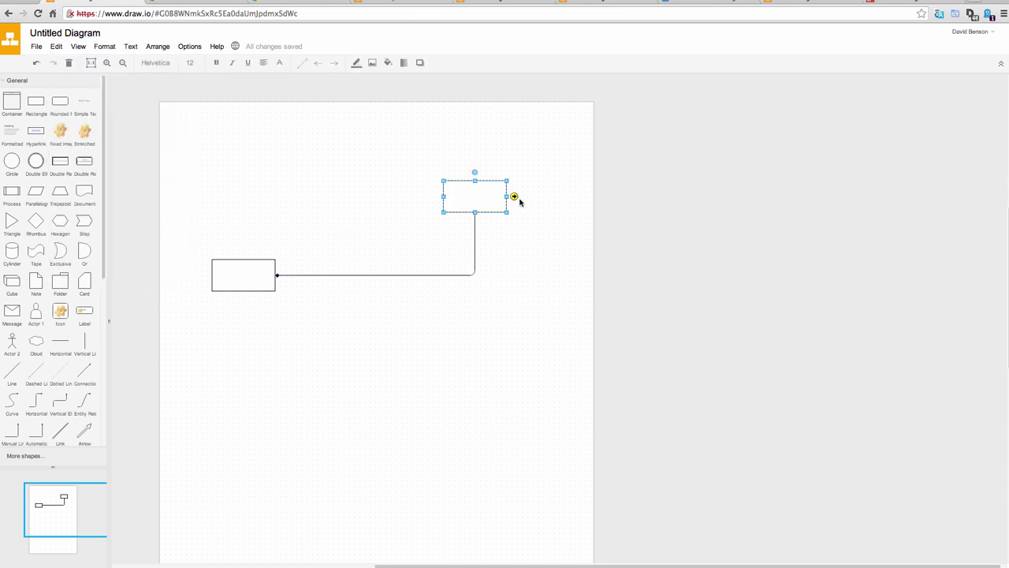
drag(514, 197, 722, 401)
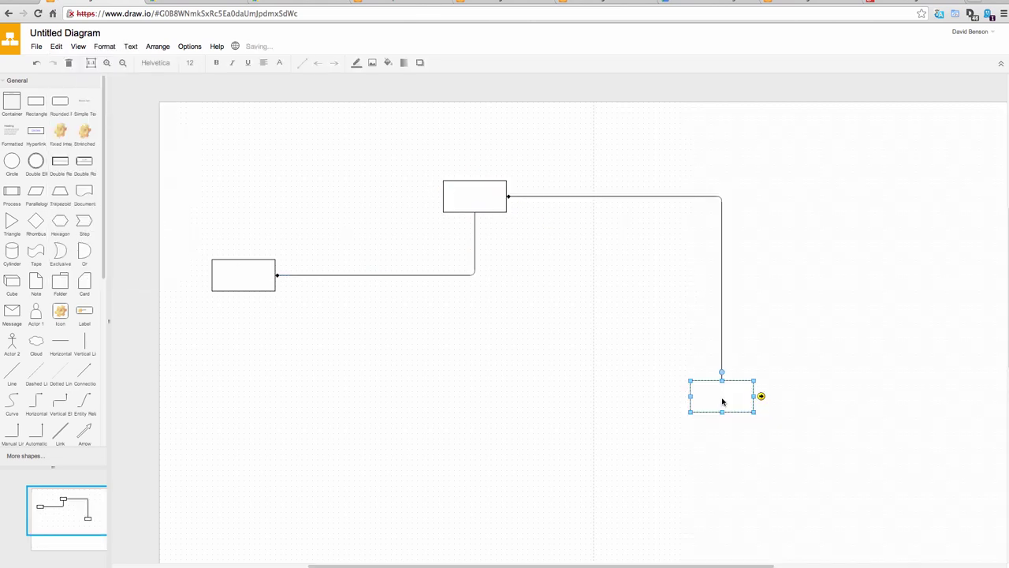
click(681, 371)
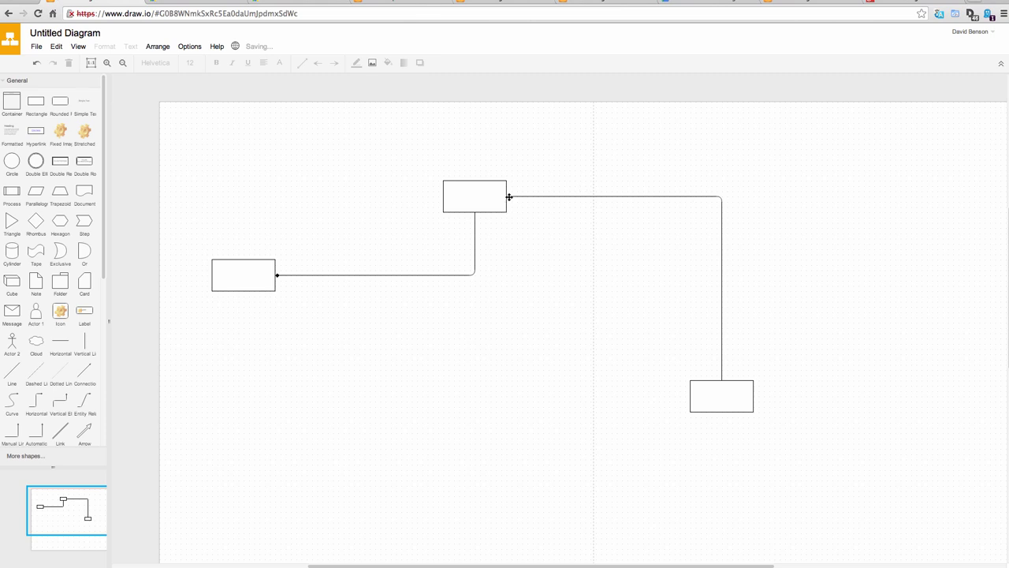
click(710, 392)
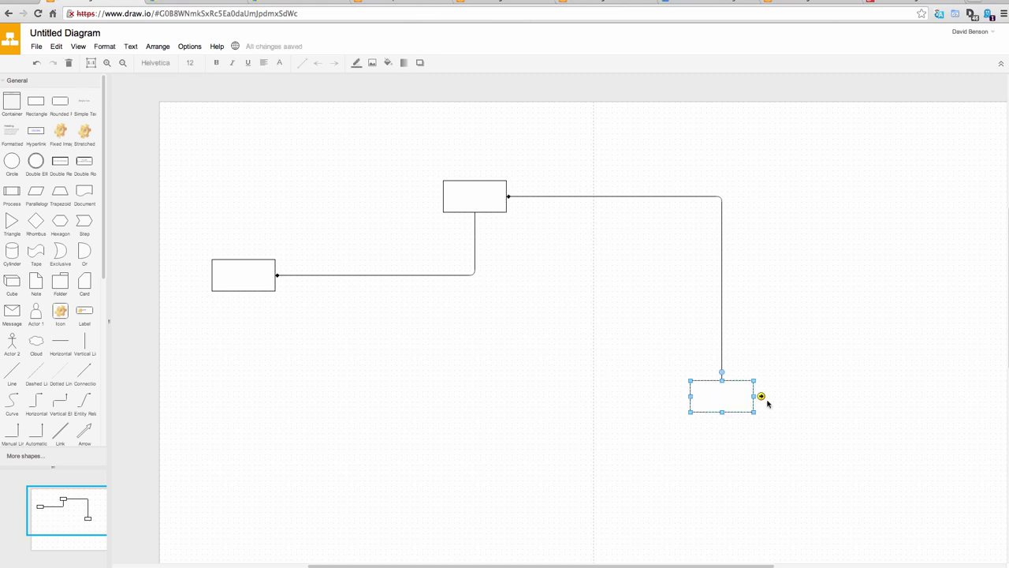
drag(762, 398, 317, 485)
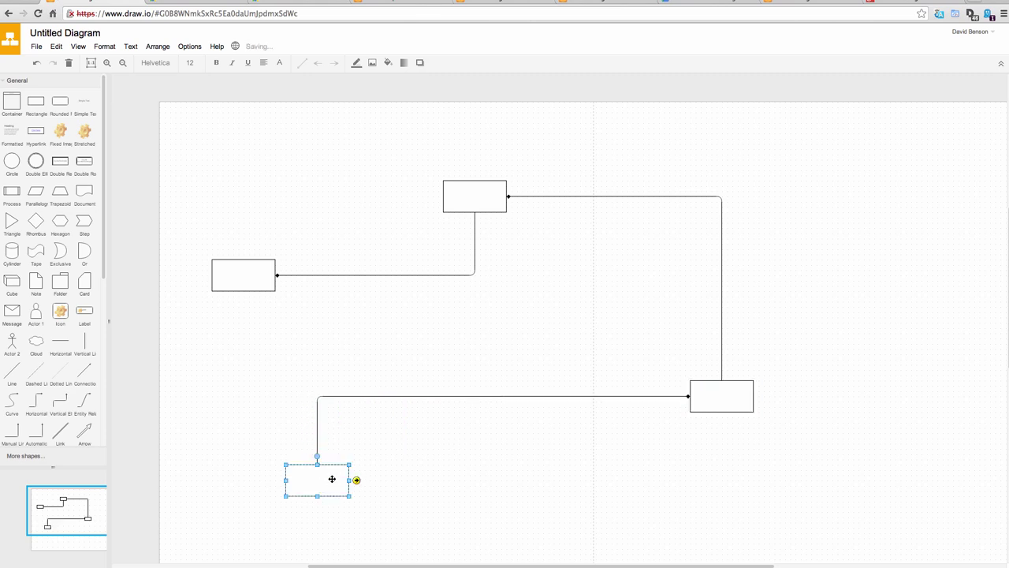
Step: Disable Copy on connect and draw a connector from the right-hand rectangle to an empty point up and to its right
click(716, 398)
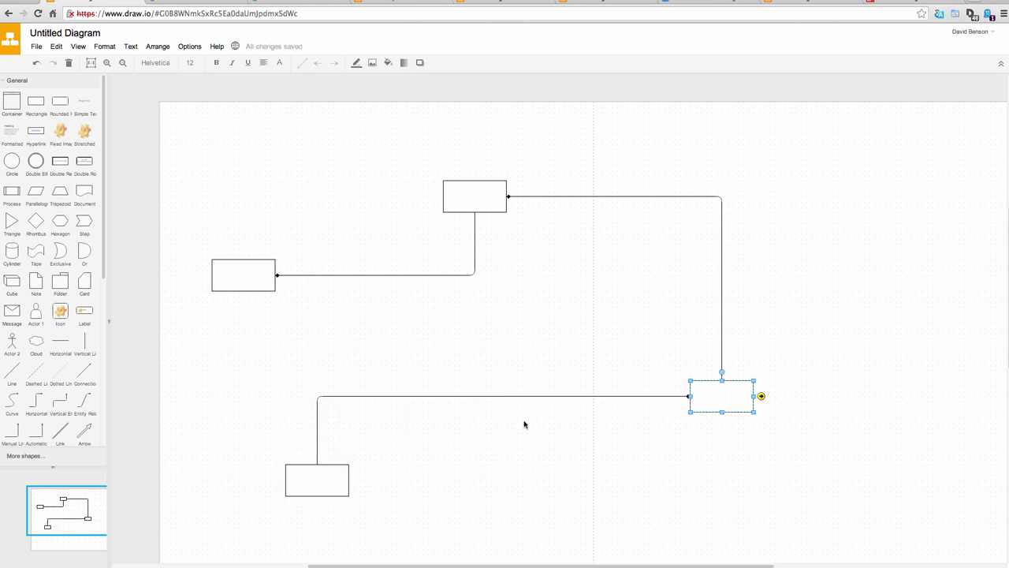
click(193, 47)
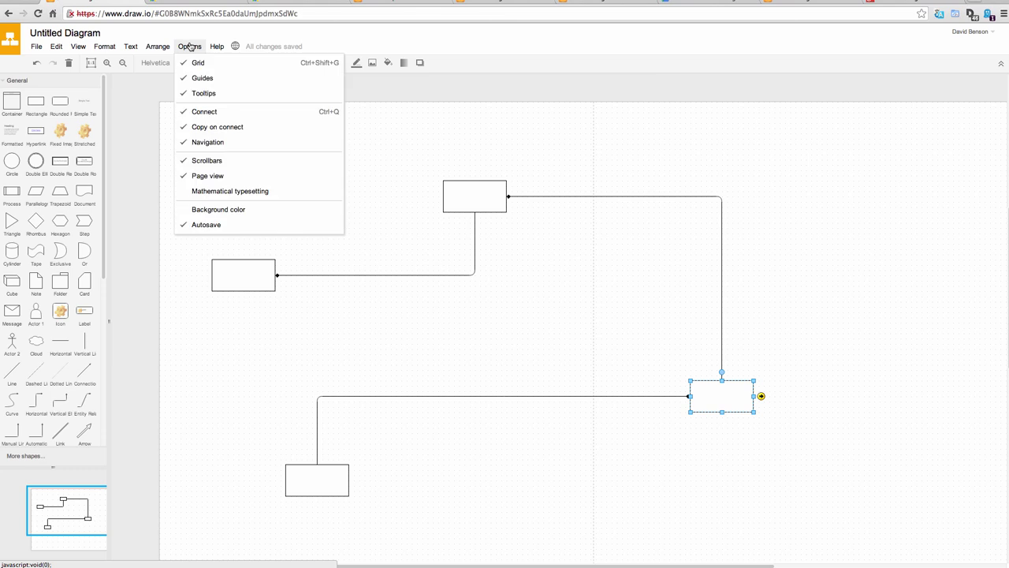
click(218, 127)
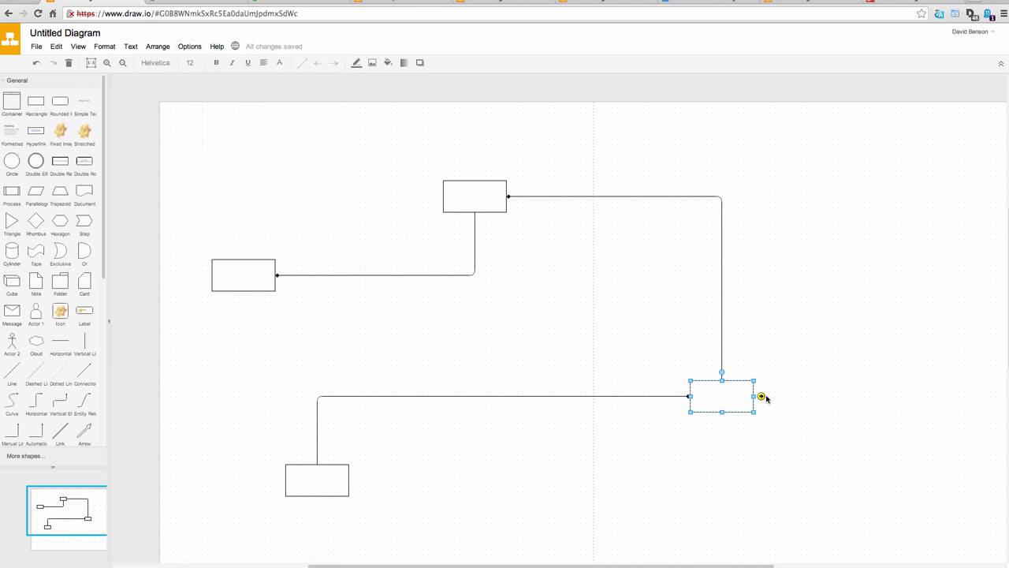
drag(761, 396, 894, 217)
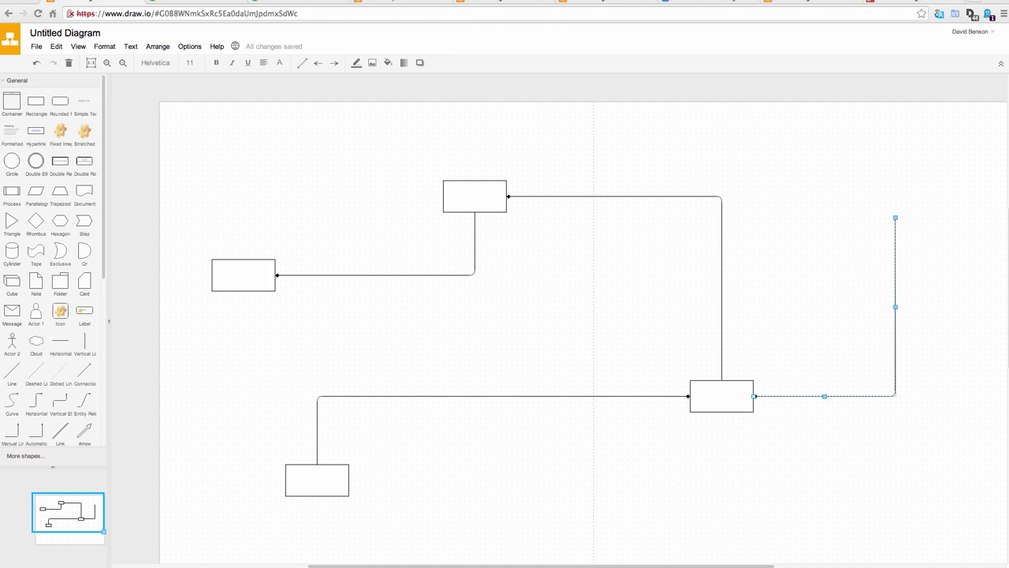
Step: Turn the grid off and back on
click(189, 46)
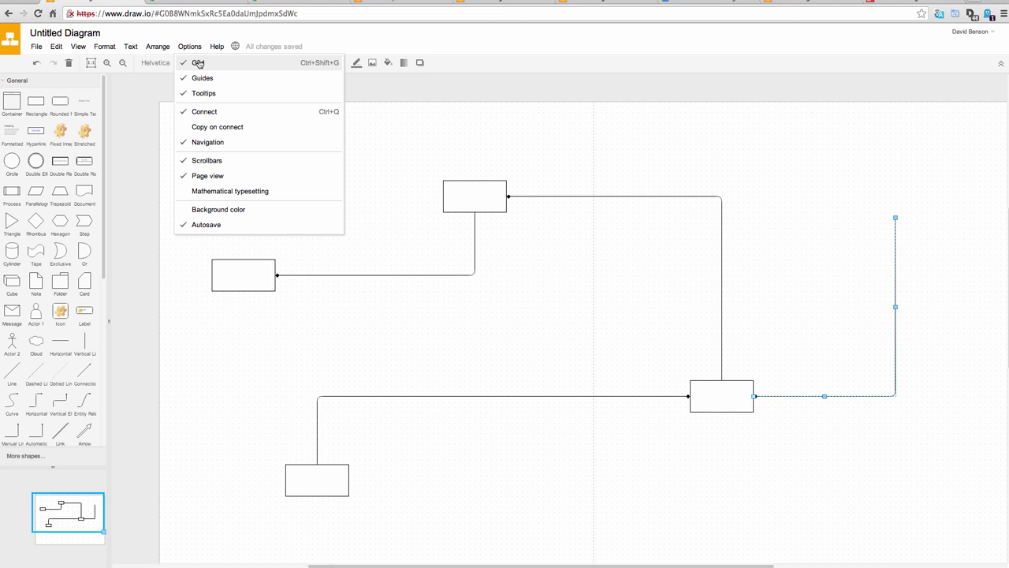
click(198, 63)
click(189, 46)
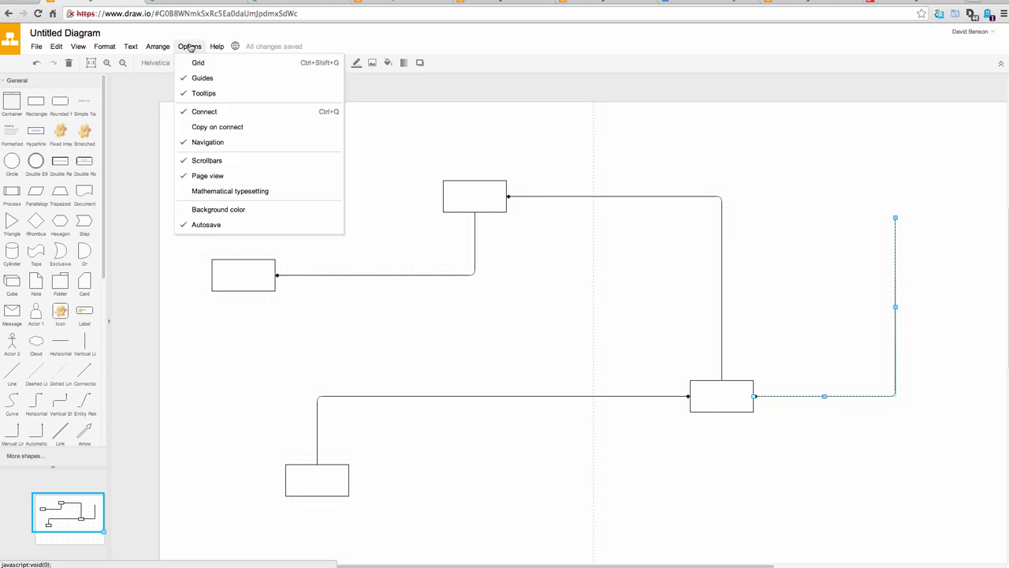
click(198, 63)
Step: Try the alignment guides by moving the upper rectangle above the right-hand one, and drop it midway between its two connected rectangles
click(189, 46)
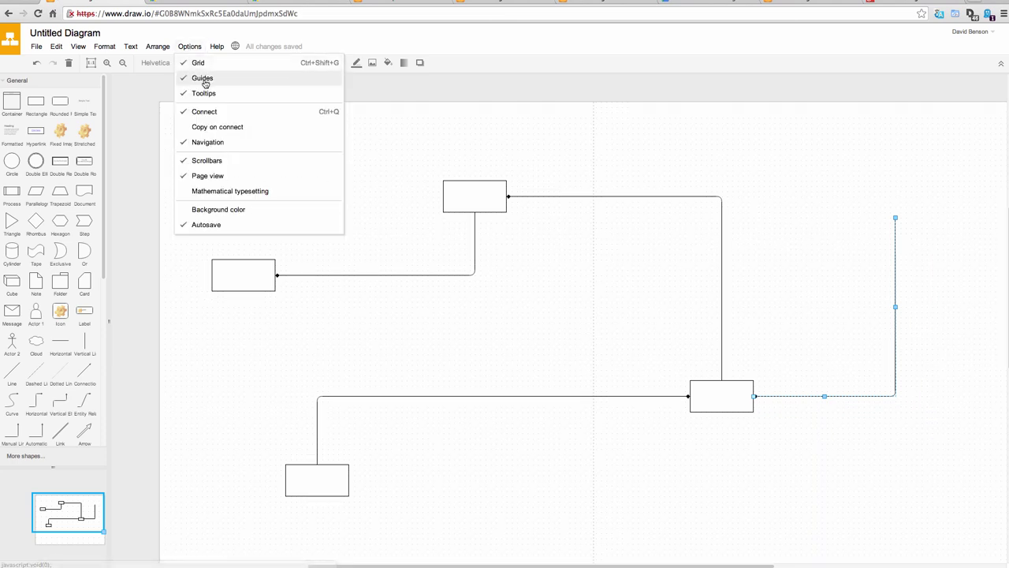
drag(488, 195, 736, 332)
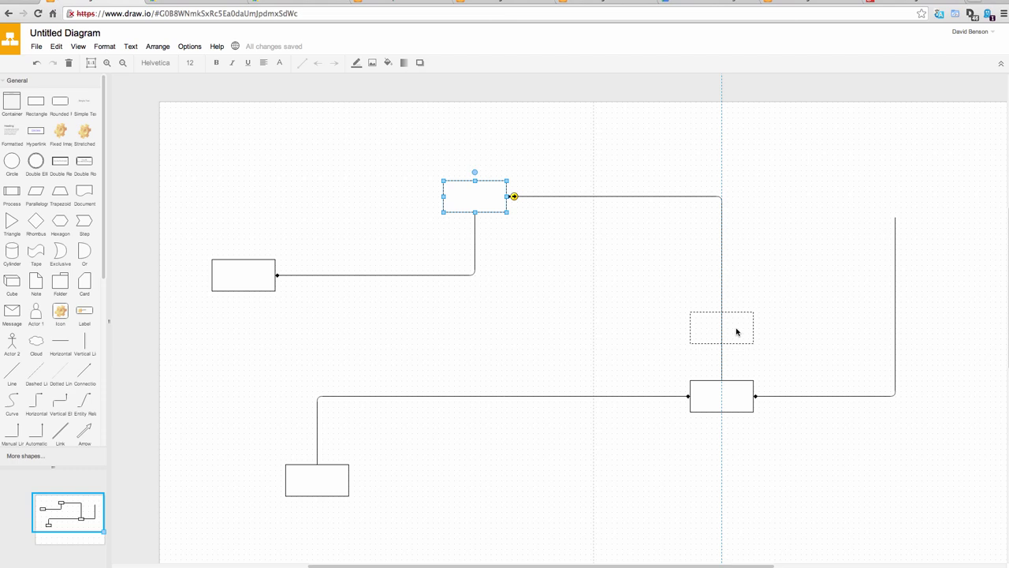
drag(736, 332, 619, 289)
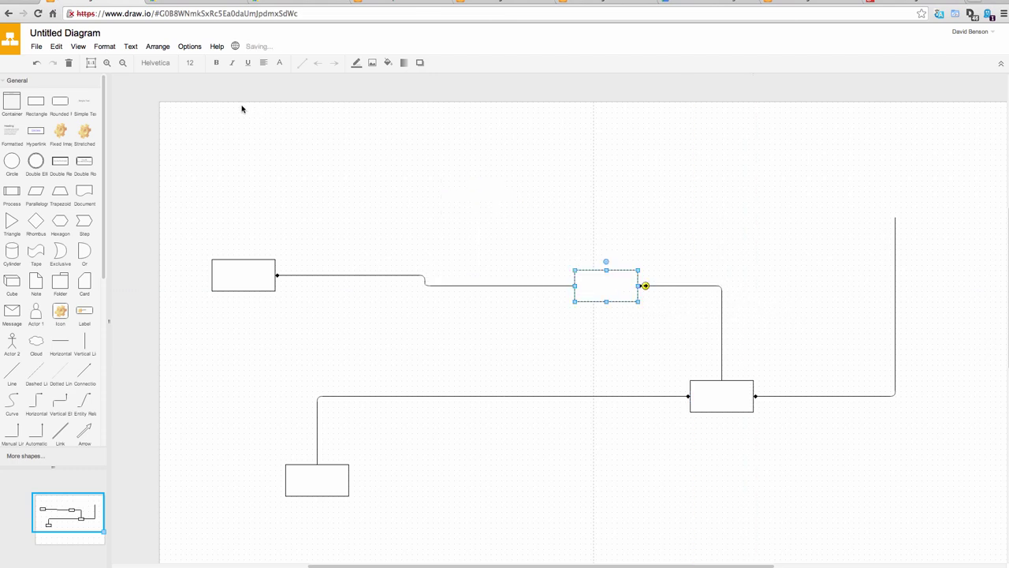
Step: Turn off Page view, look over the canvas without page boundaries, and turn Page view back on
click(189, 46)
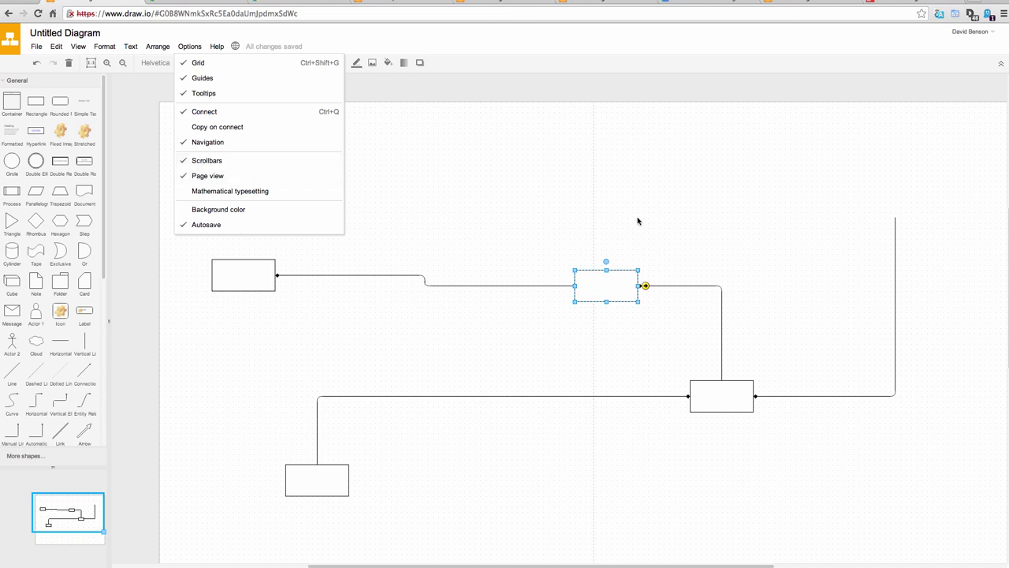
click(242, 176)
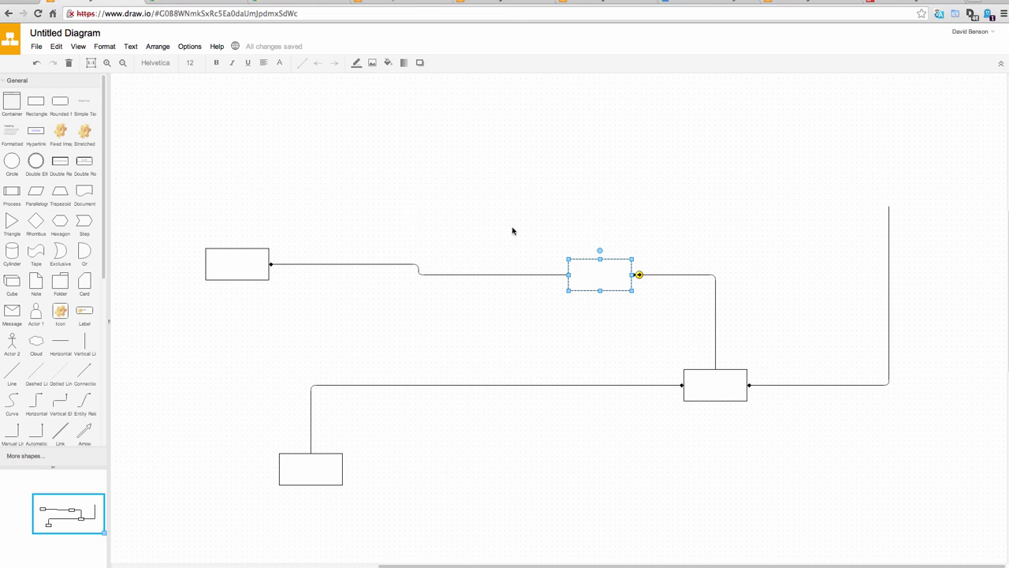
scroll(512, 275, down, 5)
scroll(511, 277, up, 5)
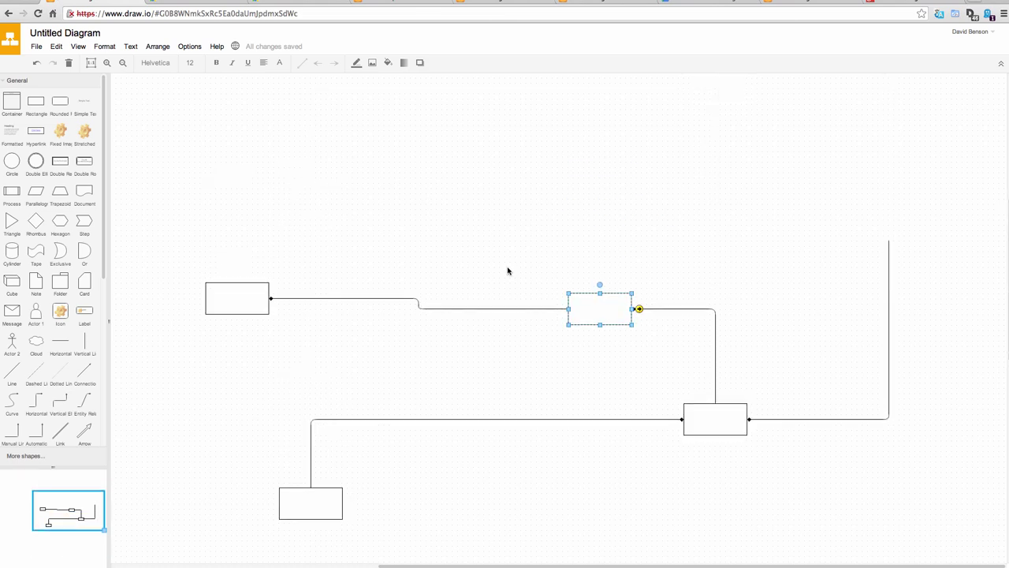
click(192, 51)
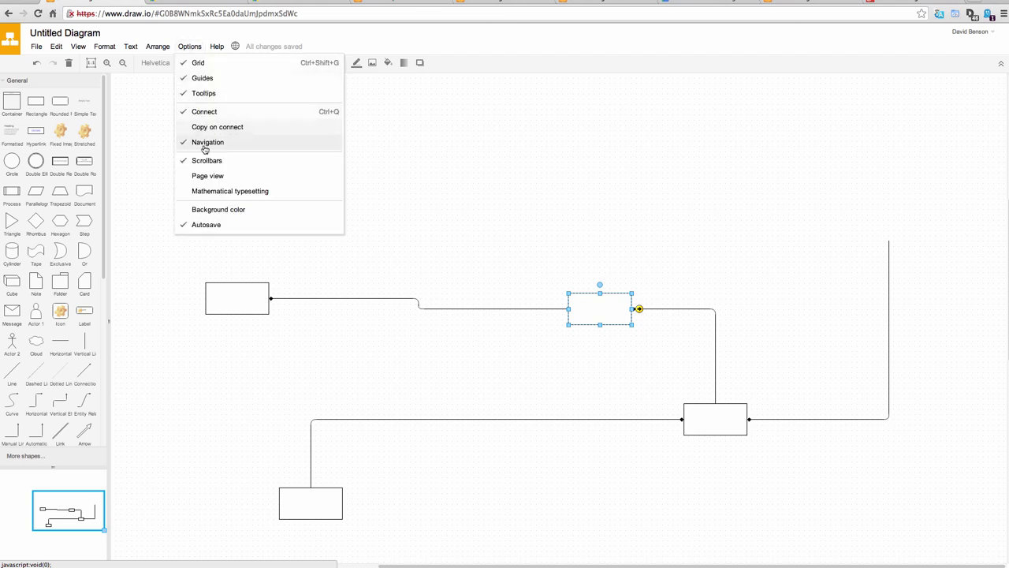
click(209, 180)
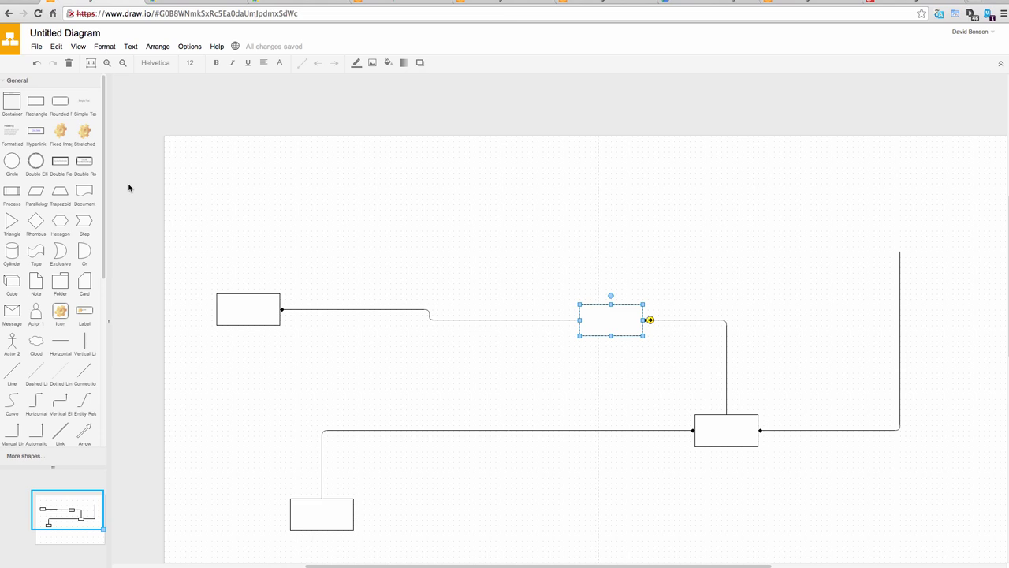
Step: Place a Document shape across the page's upper-left corner to extend the pages, and delete it
drag(84, 193, 138, 89)
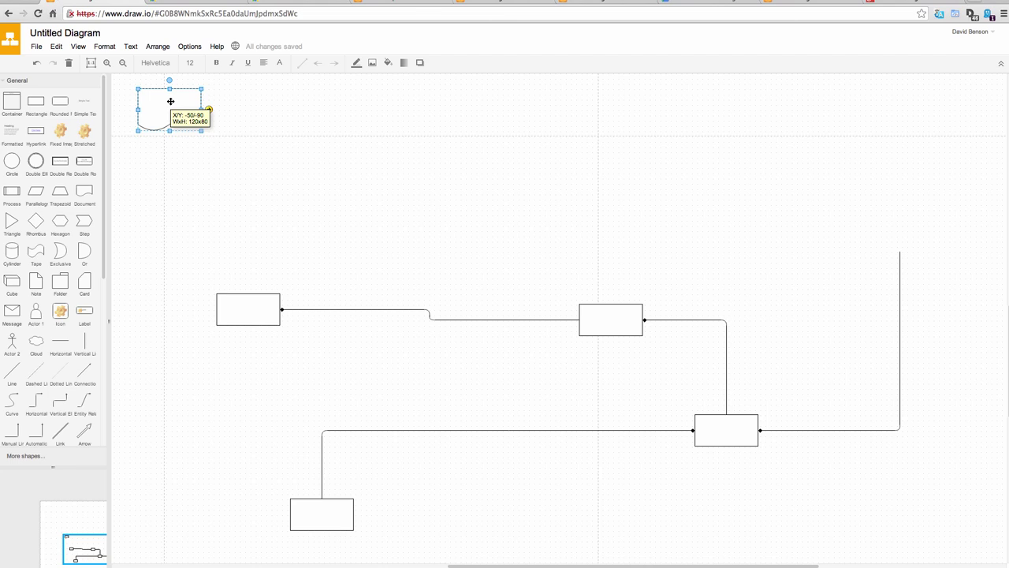
key(Delete)
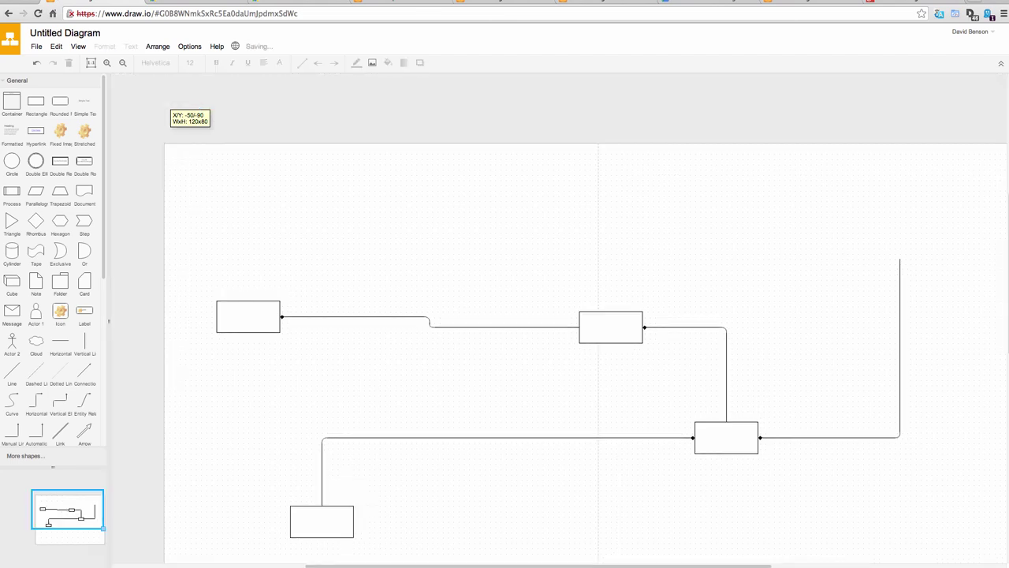
Step: Enable Mathematical typesetting and switch to the open MathExample.xml diagram
click(189, 47)
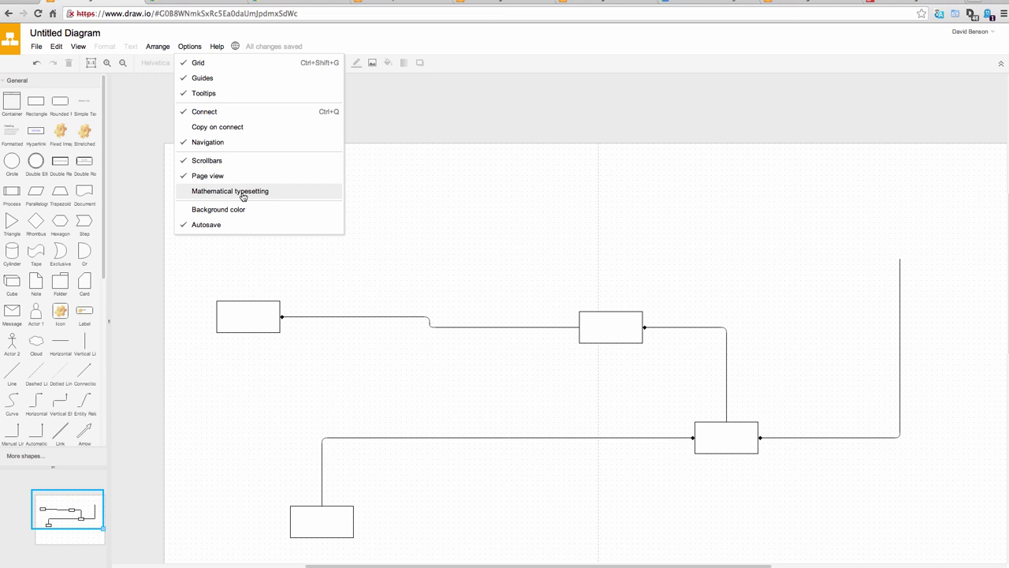
click(243, 197)
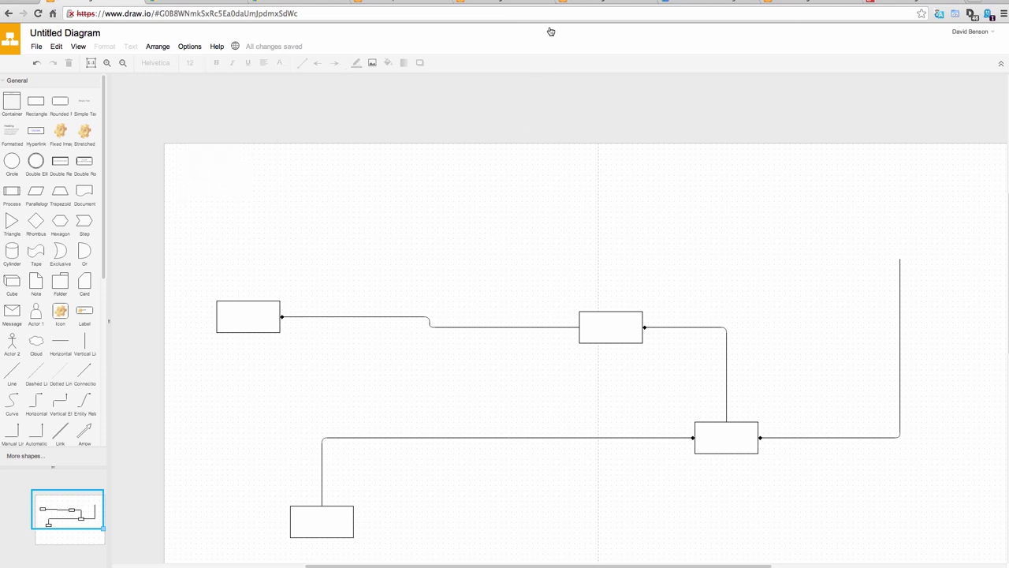
click(514, 3)
click(588, 3)
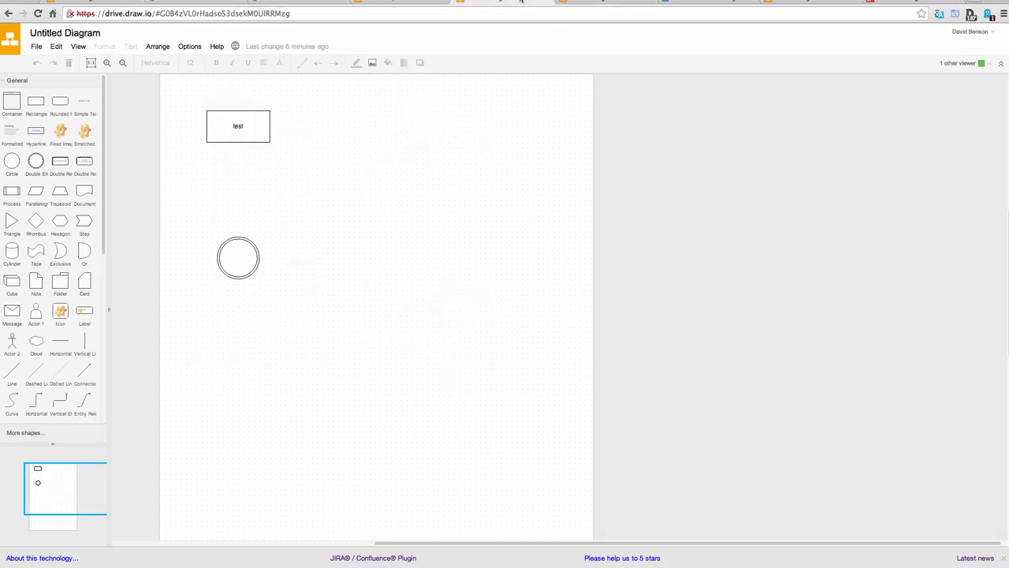
click(710, 3)
click(406, 1)
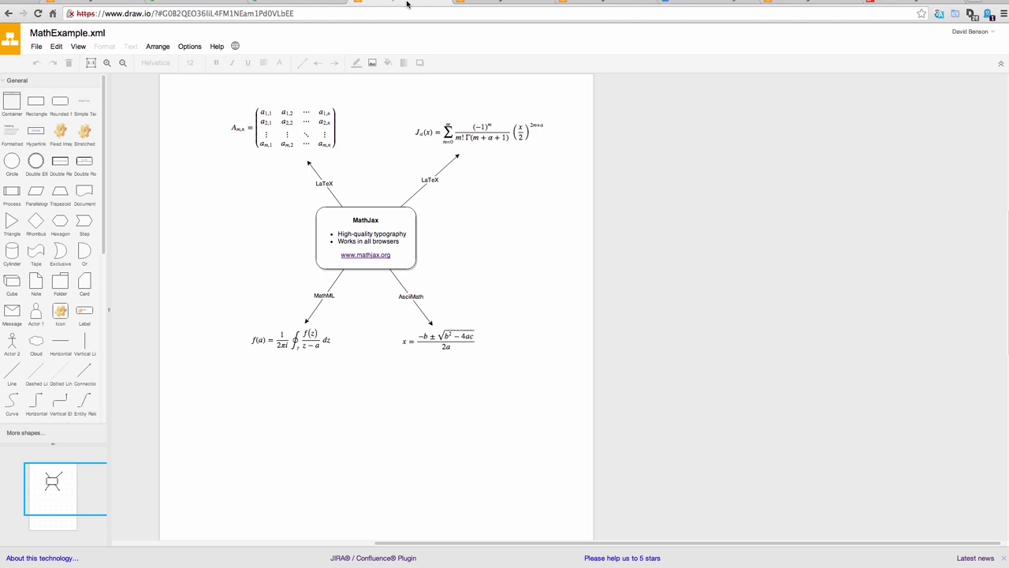
Step: Inspect the LaTeX matrix formula and shift the LaTeX summation formula slightly to the right
click(413, 149)
click(347, 135)
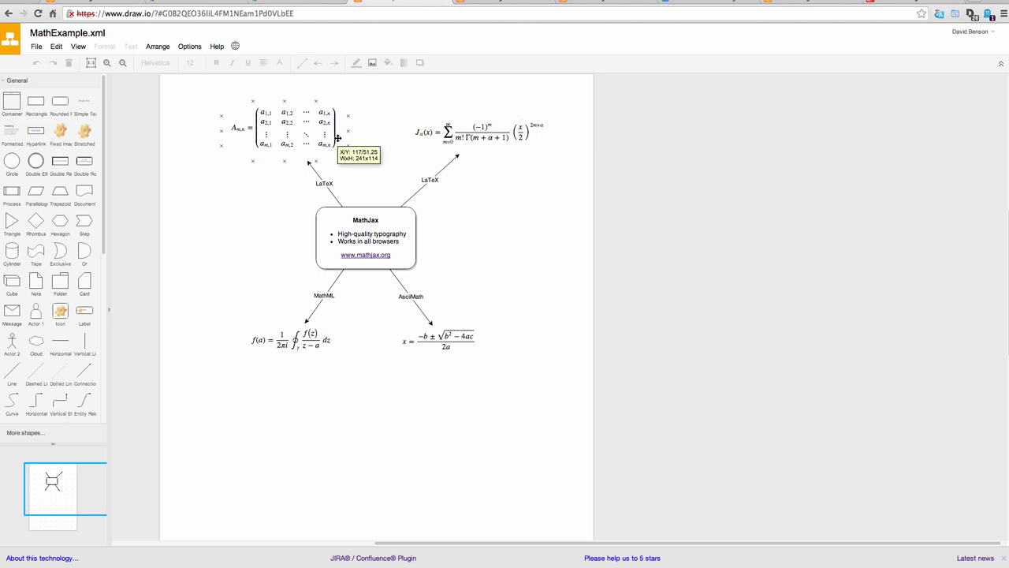
key(Escape)
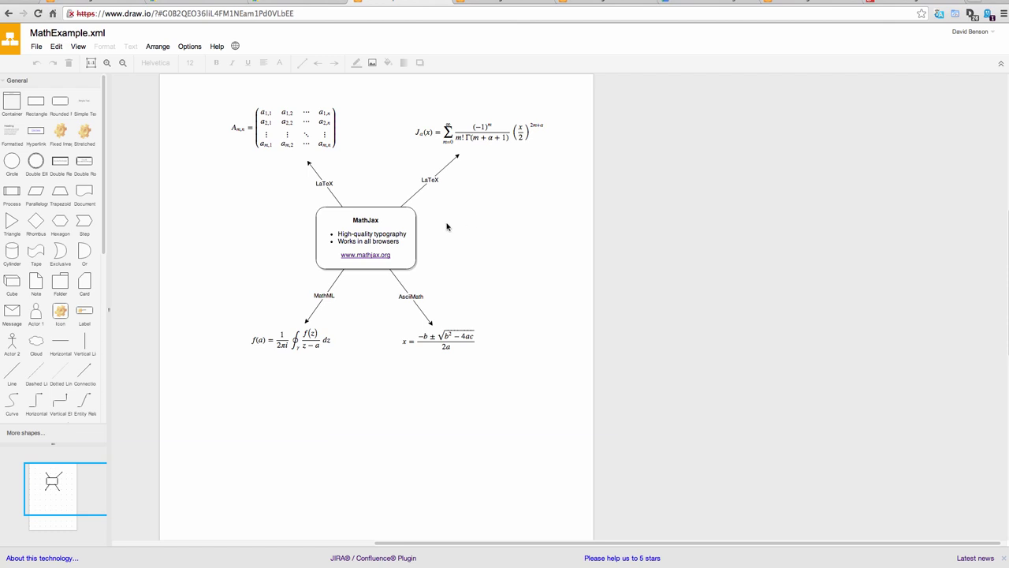
click(468, 131)
mouse_move(544, 144)
mouse_down()
mouse_move(585, 164)
mouse_move(550, 150)
mouse_up()
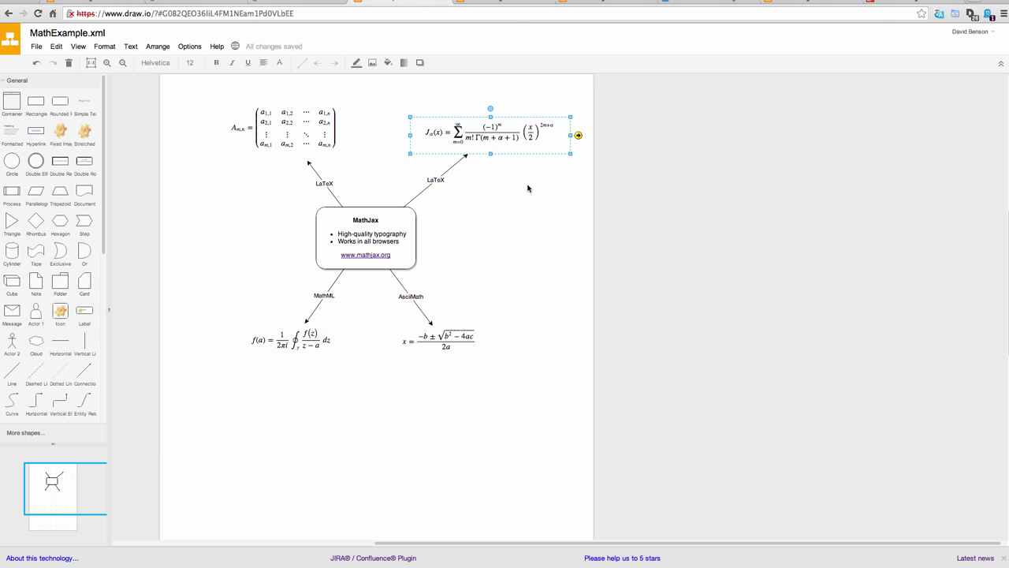
Step: Review the supported formats in the file import dialog and cancel it
click(36, 46)
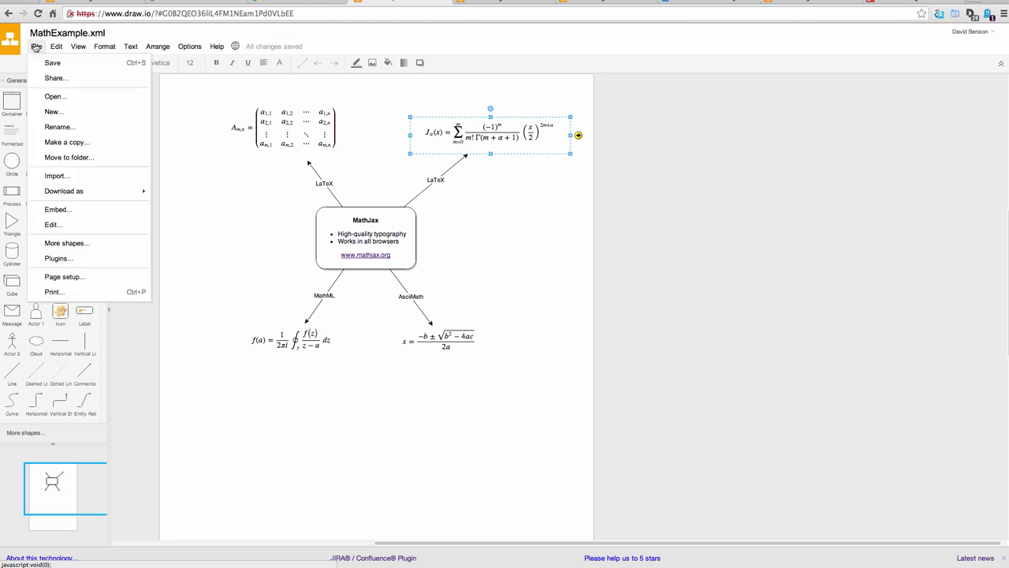
click(56, 176)
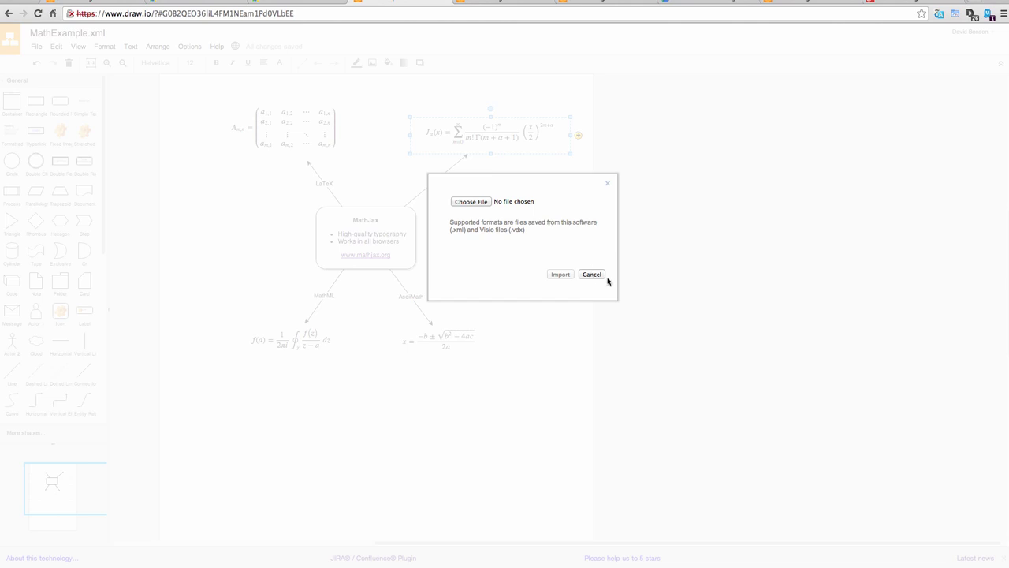
click(592, 274)
Step: Set the interface language to Thai (ไทย) and reload the page to apply it
click(235, 47)
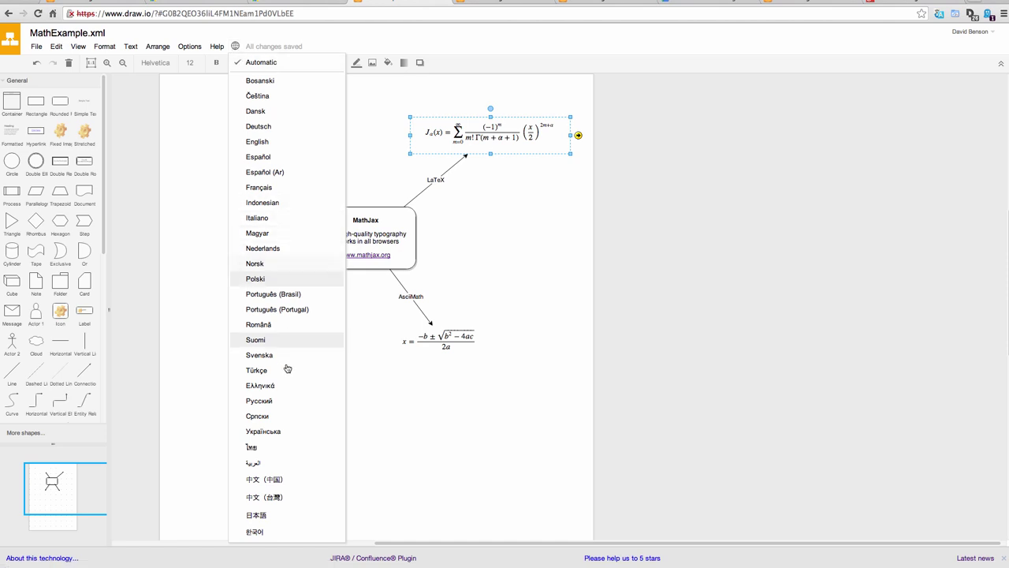
click(261, 449)
click(749, 218)
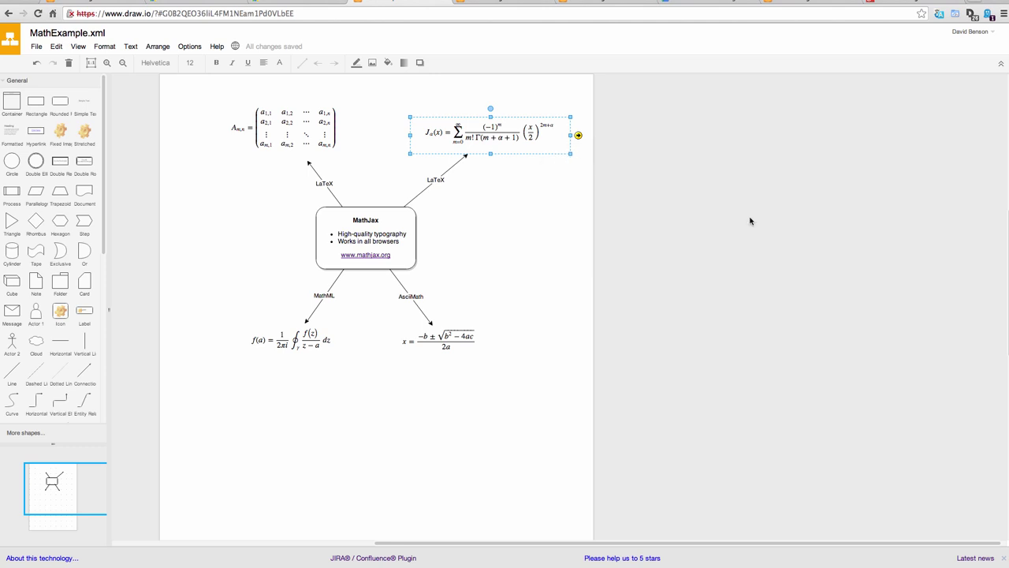
key(super+r)
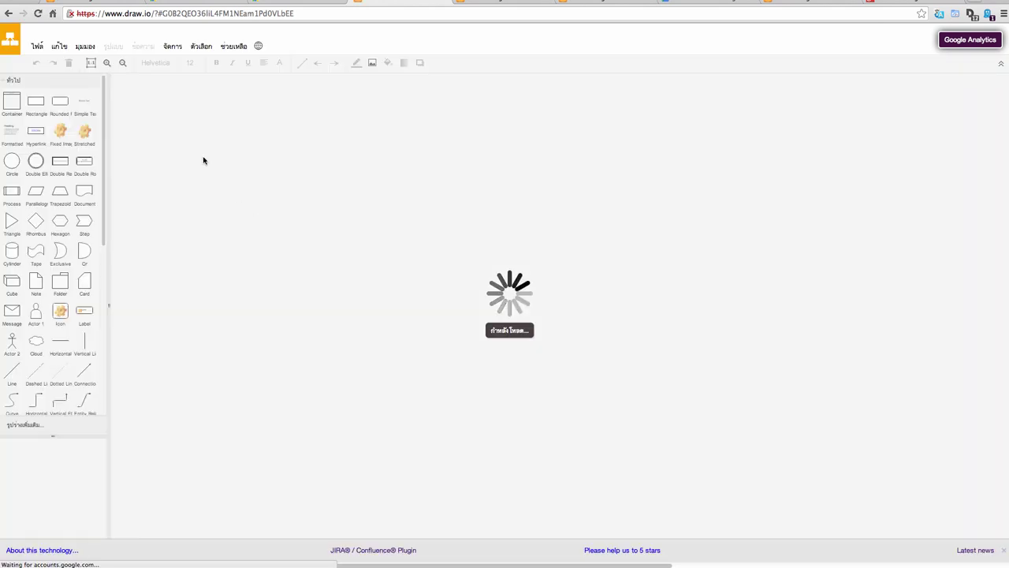
click(85, 46)
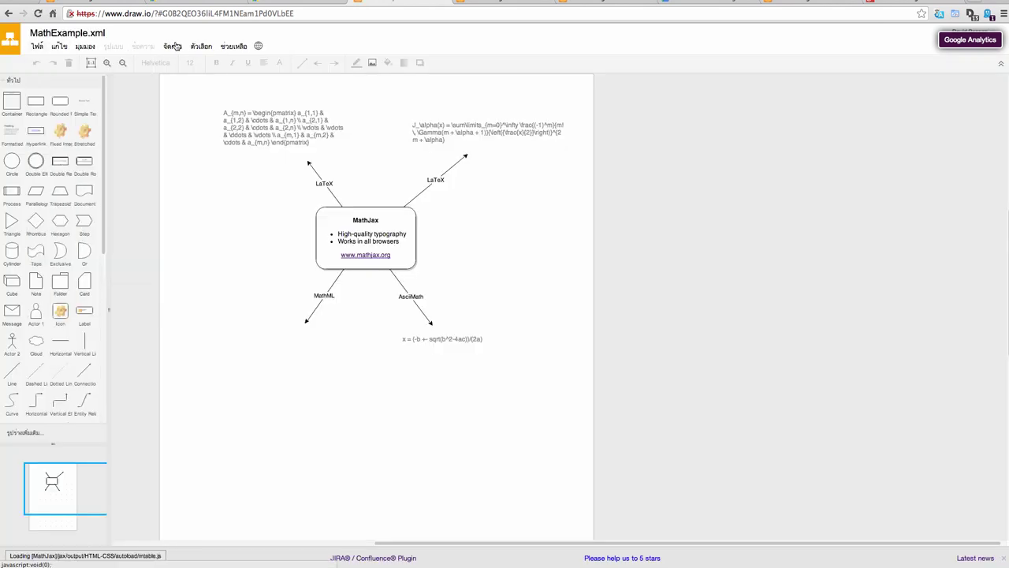
Step: Set the interface language to English and reload the page to apply it
click(258, 46)
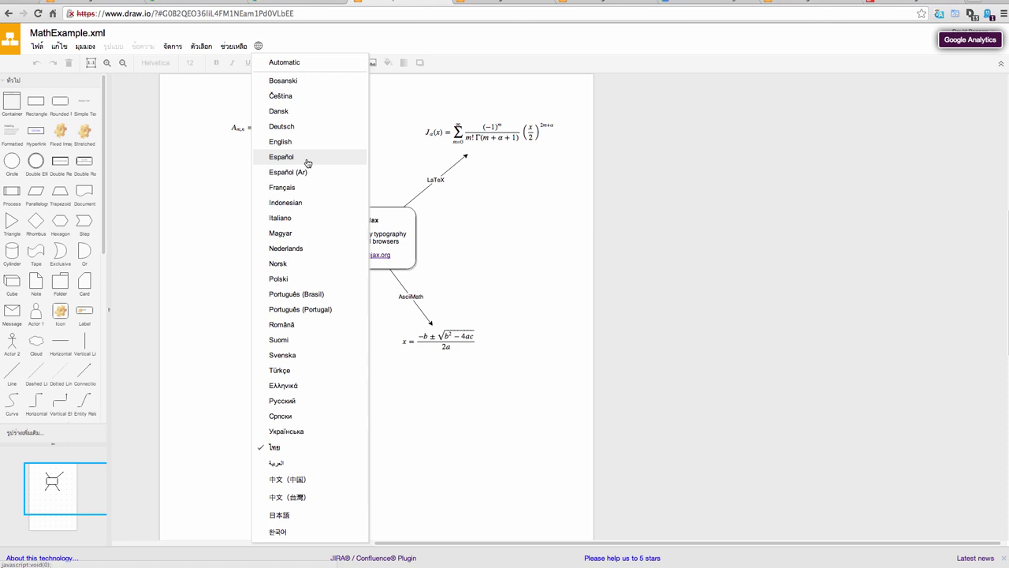
click(276, 143)
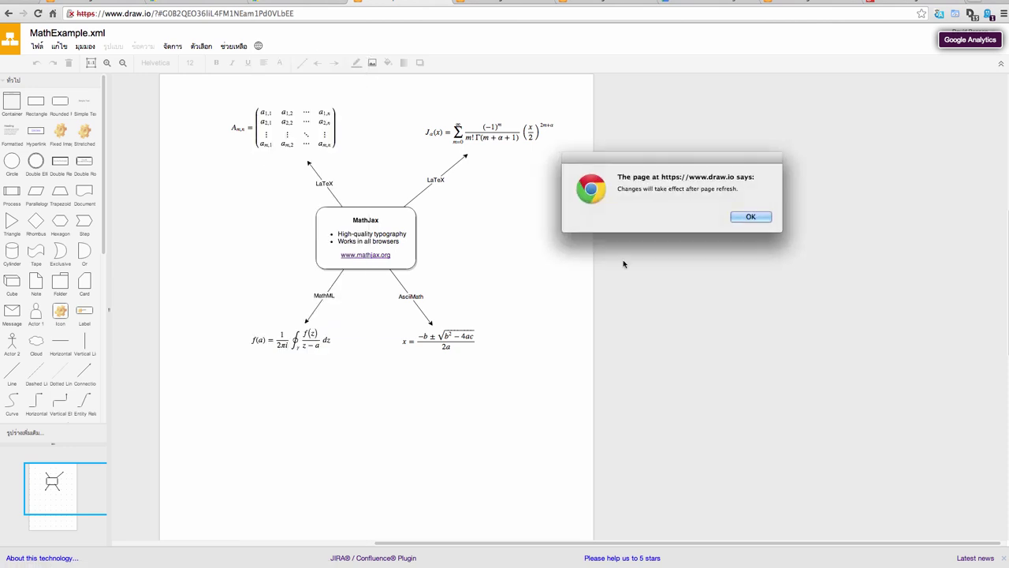
click(750, 216)
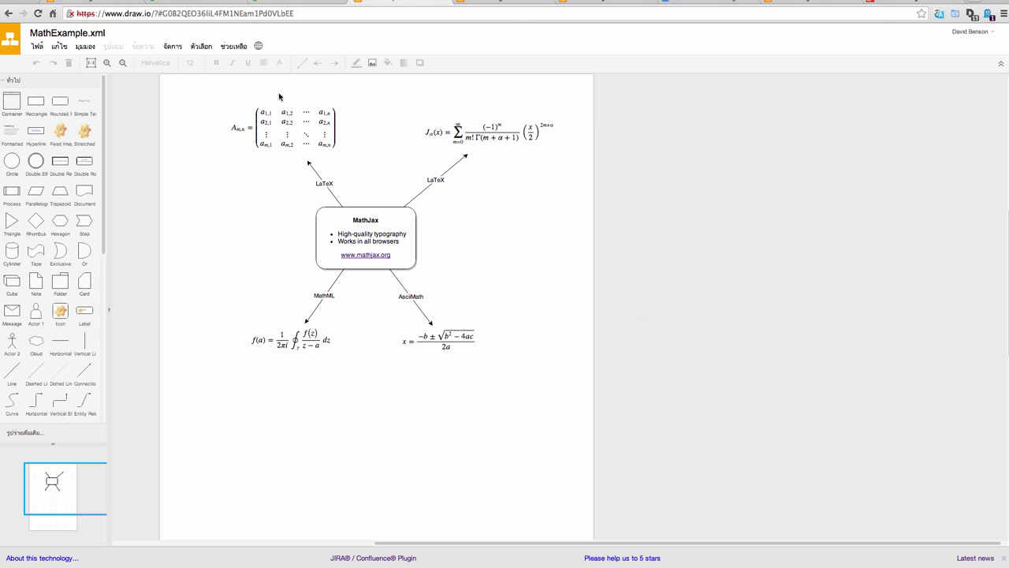
click(258, 46)
click(282, 141)
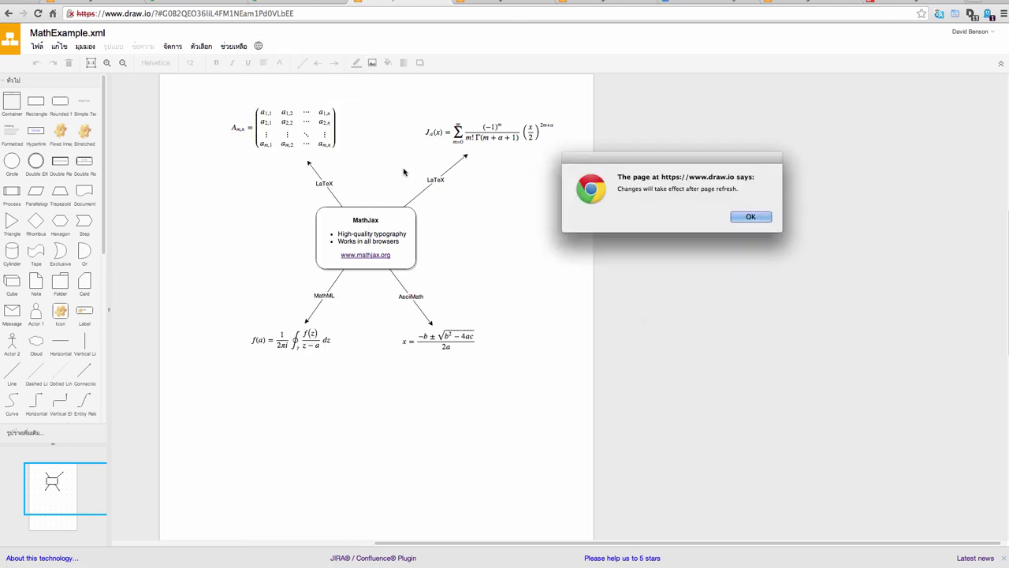
click(751, 216)
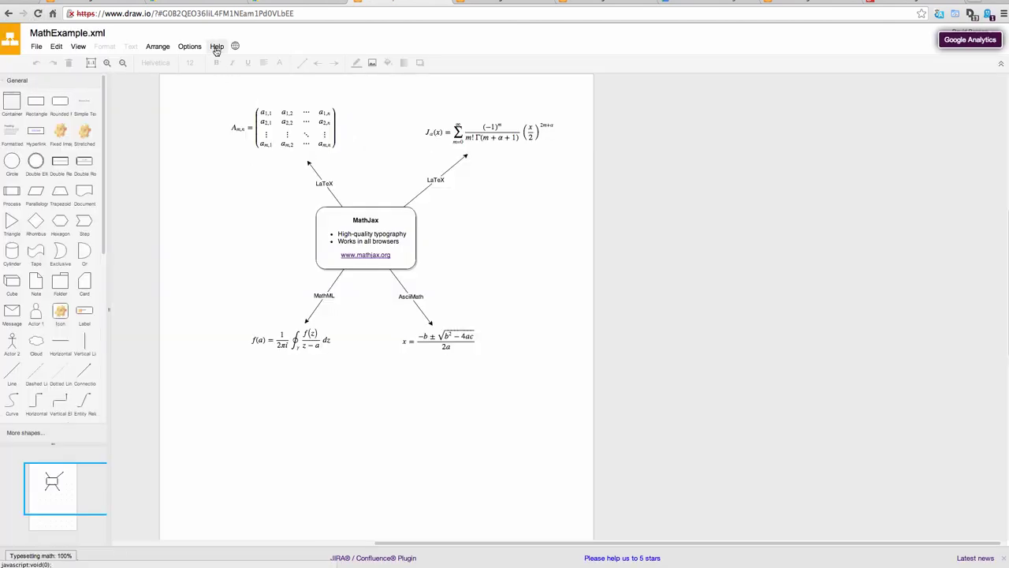
Step: Examine draw.io's recent uptime and all months of its history on the service status page, and close that page
click(216, 49)
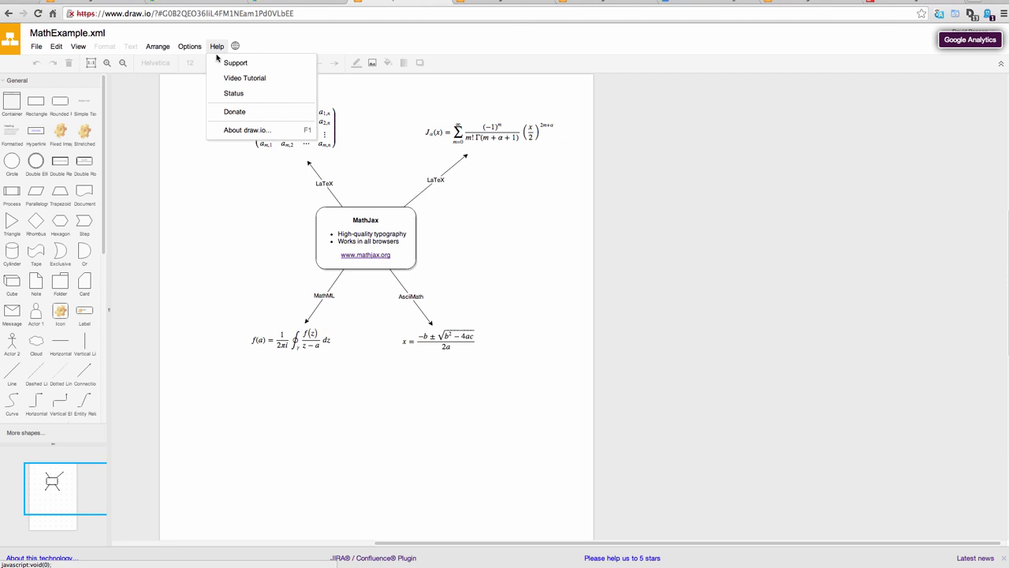
click(233, 94)
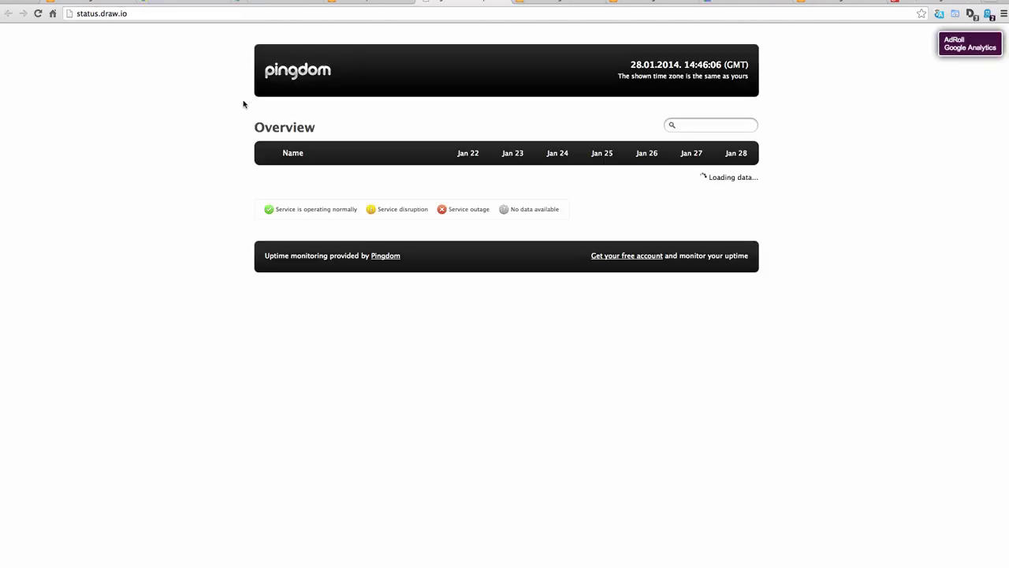
mouse_move(732, 185)
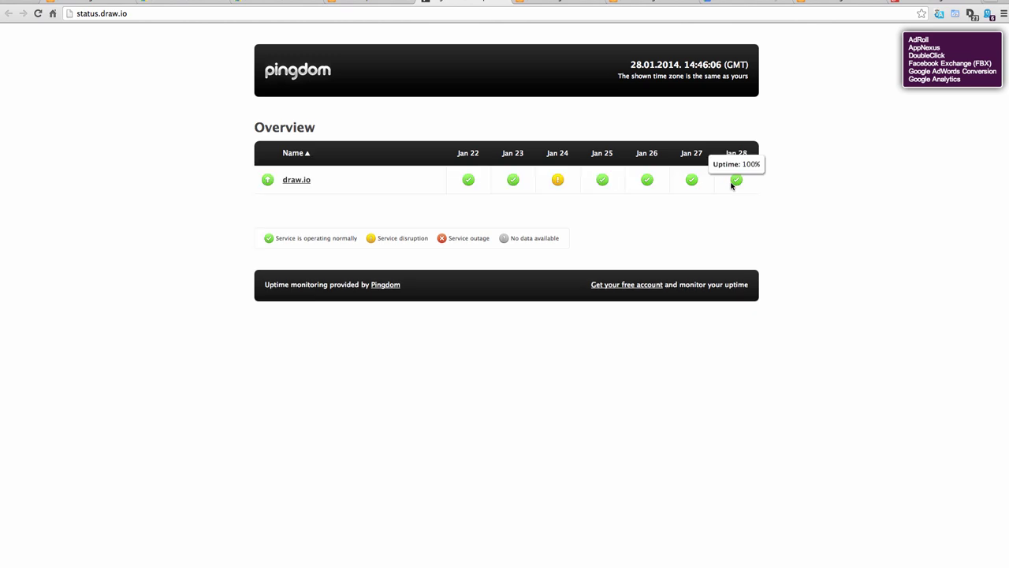
click(295, 180)
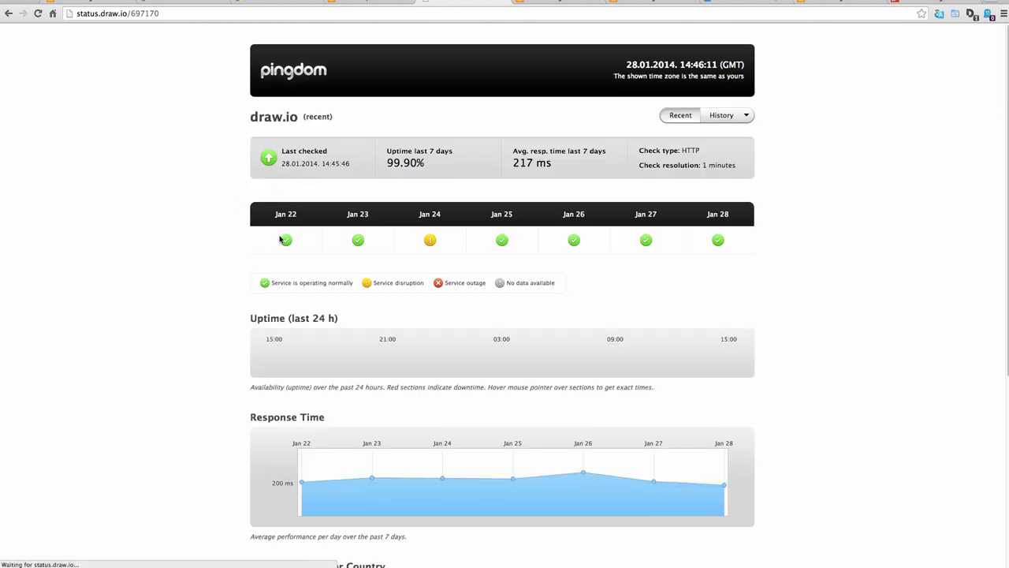
click(746, 115)
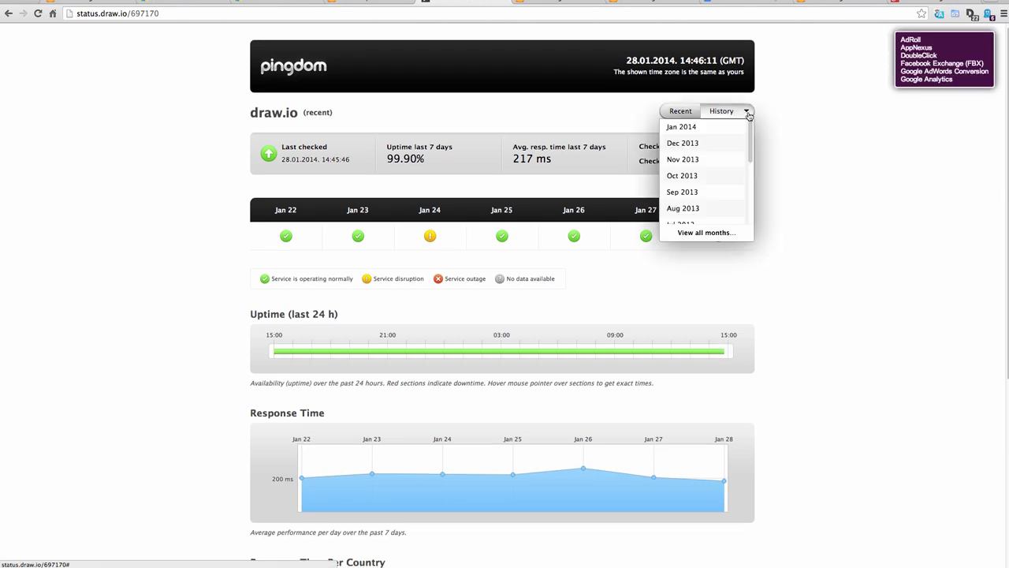
click(700, 232)
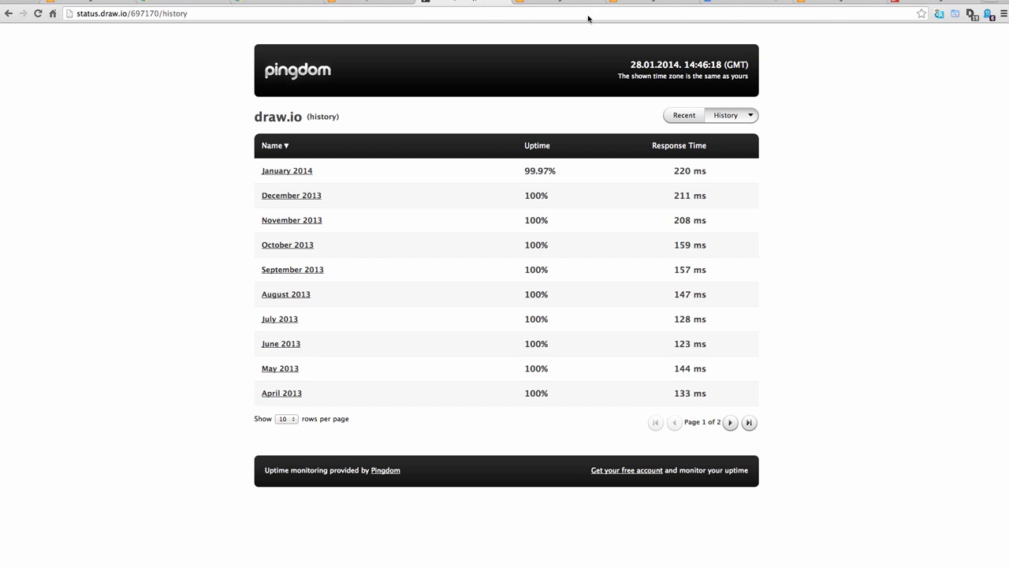
click(503, 3)
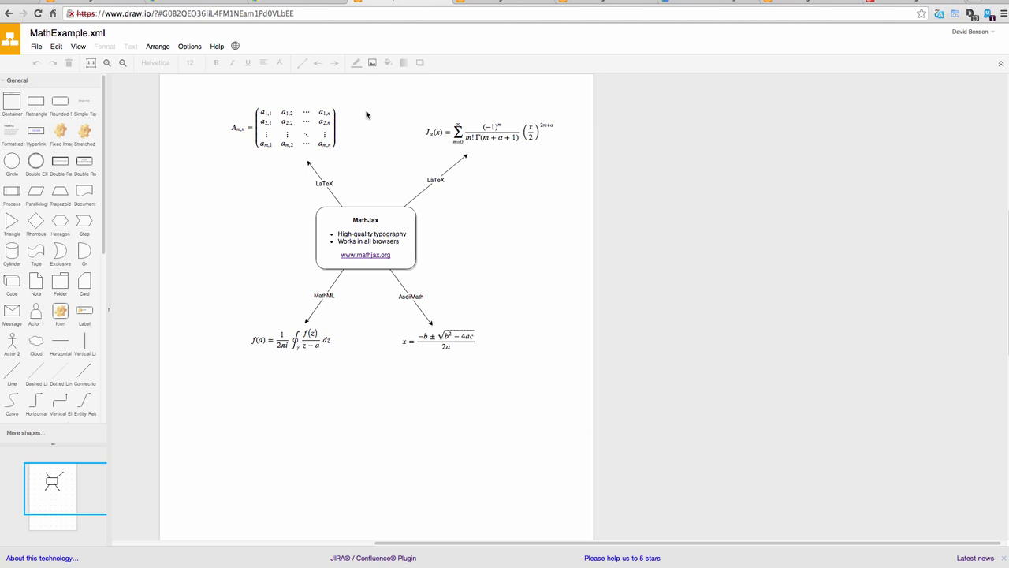
Step: Read the post on getting draw.io support, including its list of support links, and close it
click(217, 48)
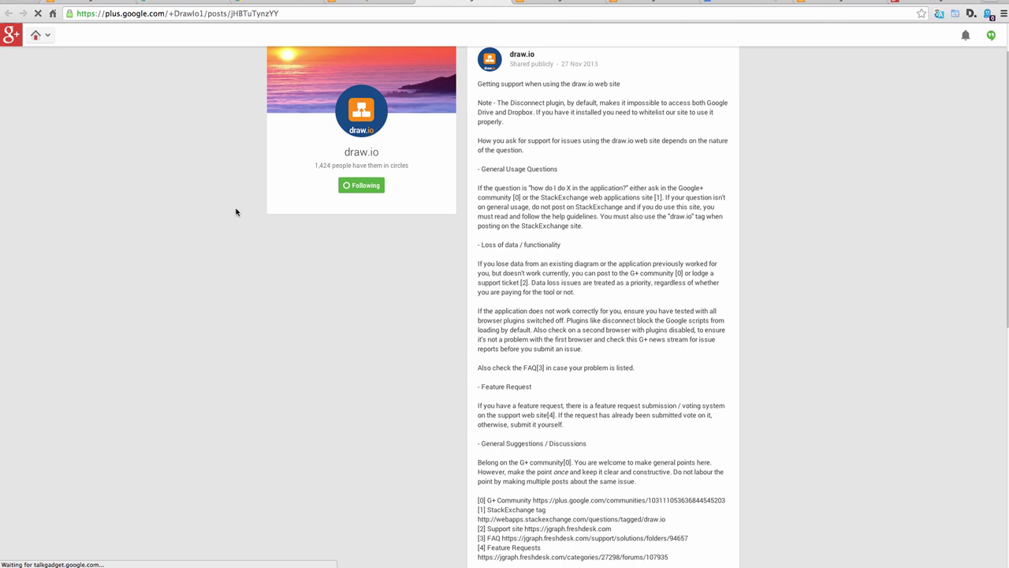
scroll(236, 212, down, 1)
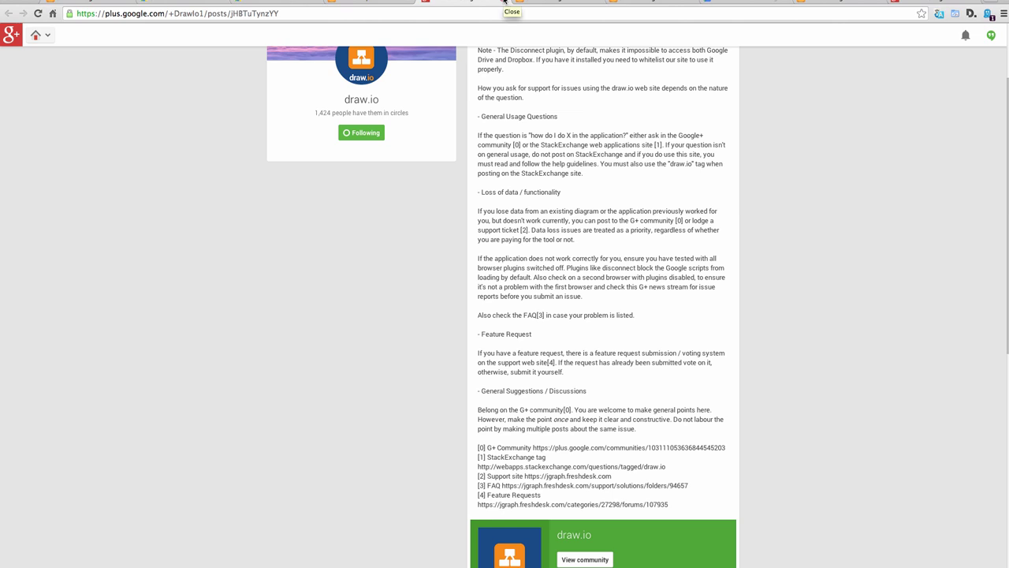
click(504, 1)
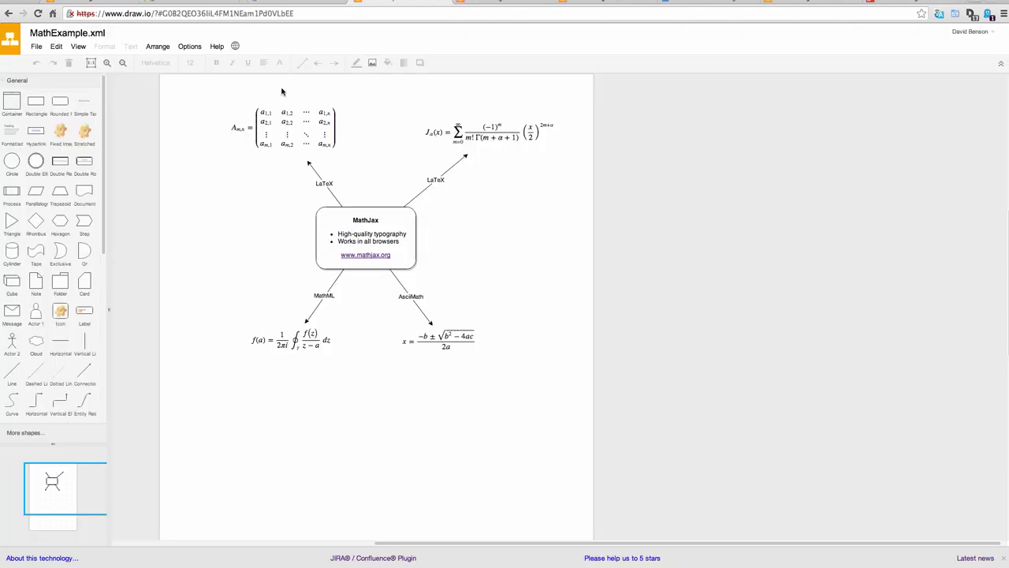
Step: Open the embed dialog for MathExample.xml and examine its HTML code and the embed.js script line
click(37, 47)
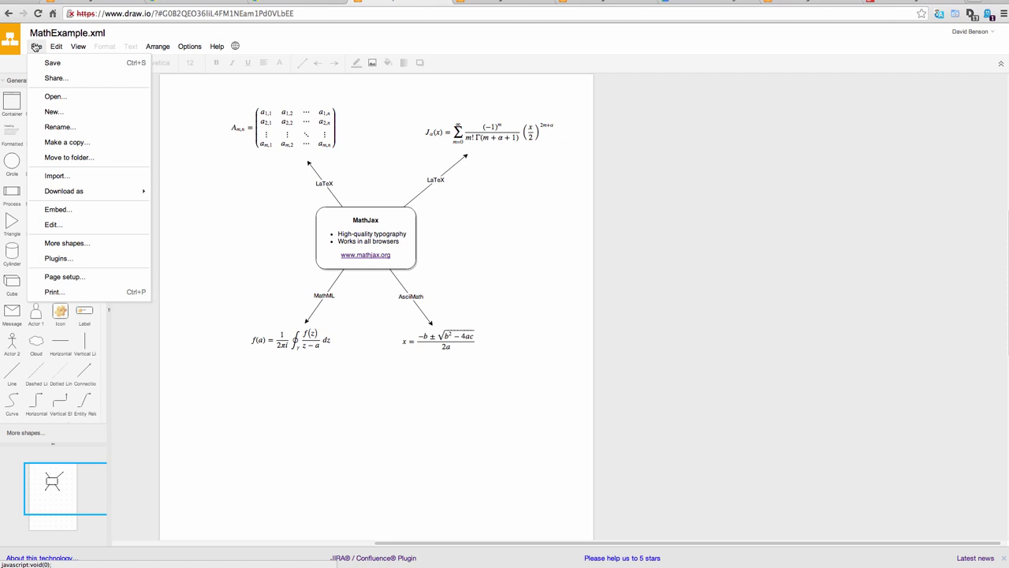
click(66, 211)
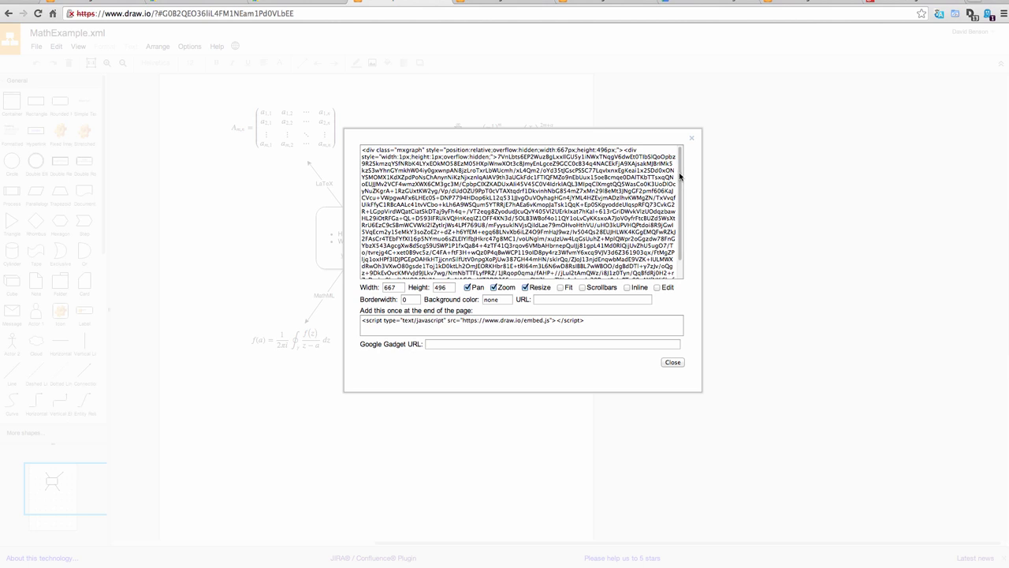
scroll(681, 169, down, 1)
drag(604, 318, 403, 322)
key(Right)
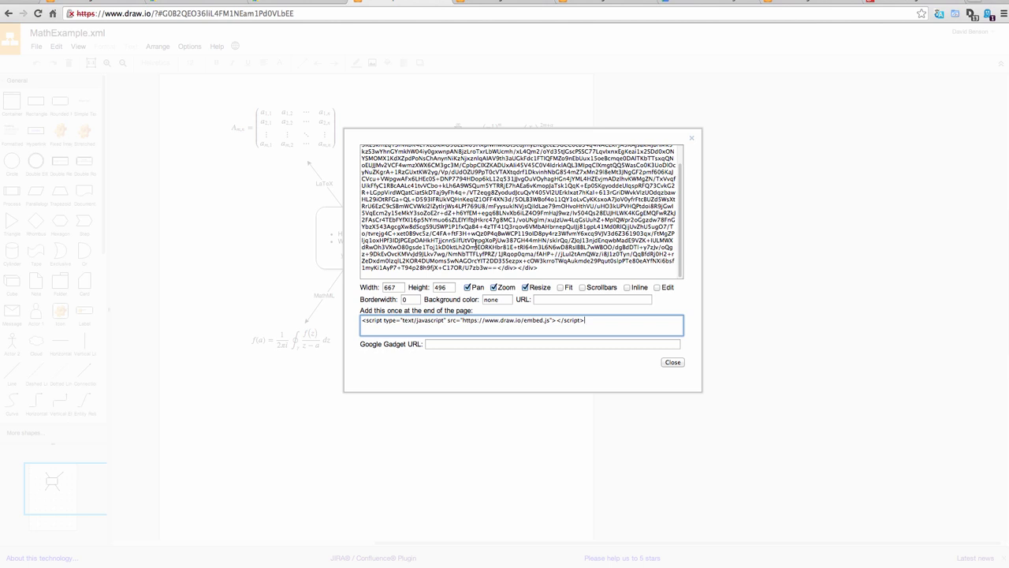
Step: Enter dfgdf as the embed URL, inspect the generated Google Gadget URL, and close the embed dialog
click(605, 298)
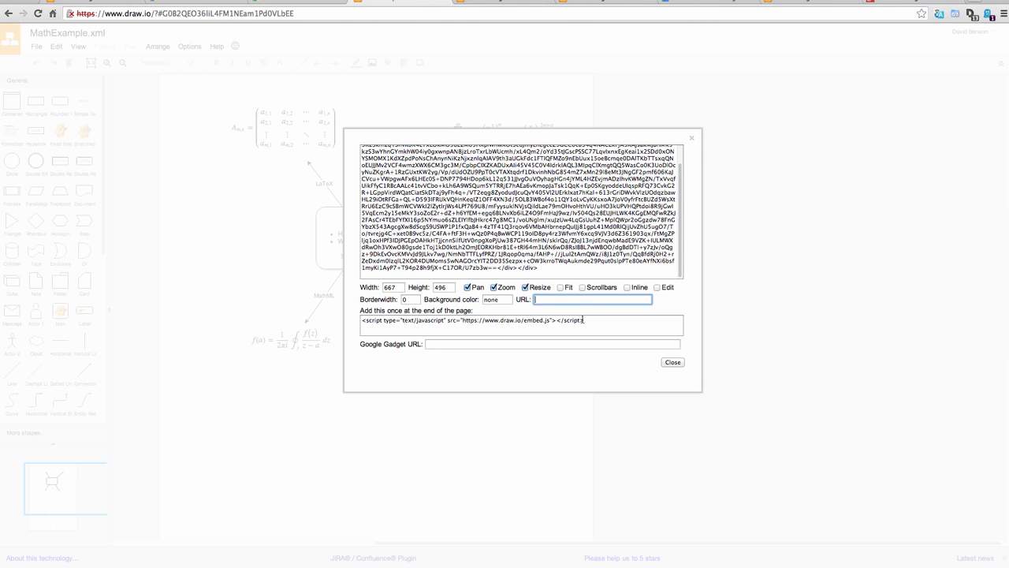
text(dfgdf)
click(545, 342)
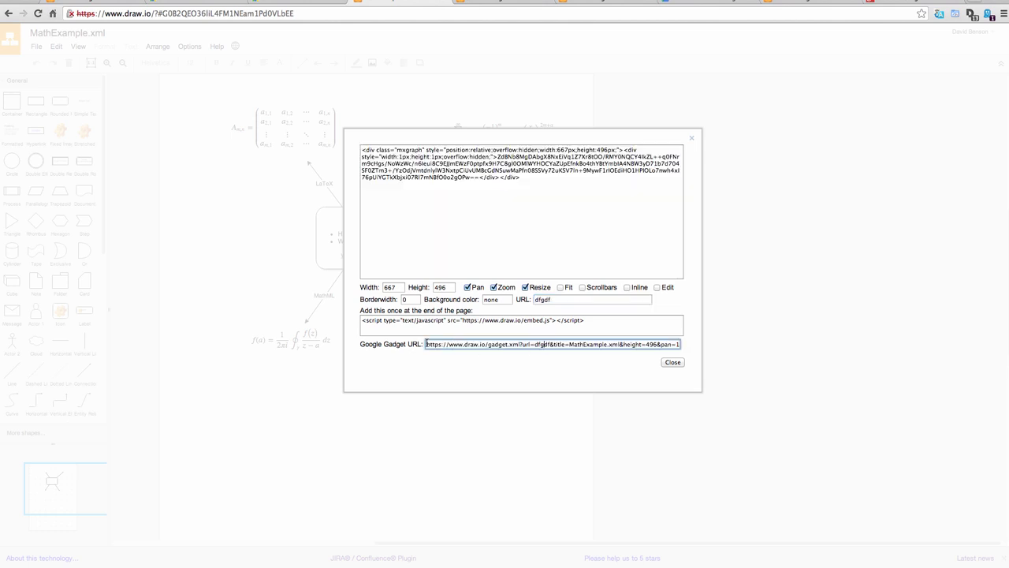
drag(426, 344, 696, 343)
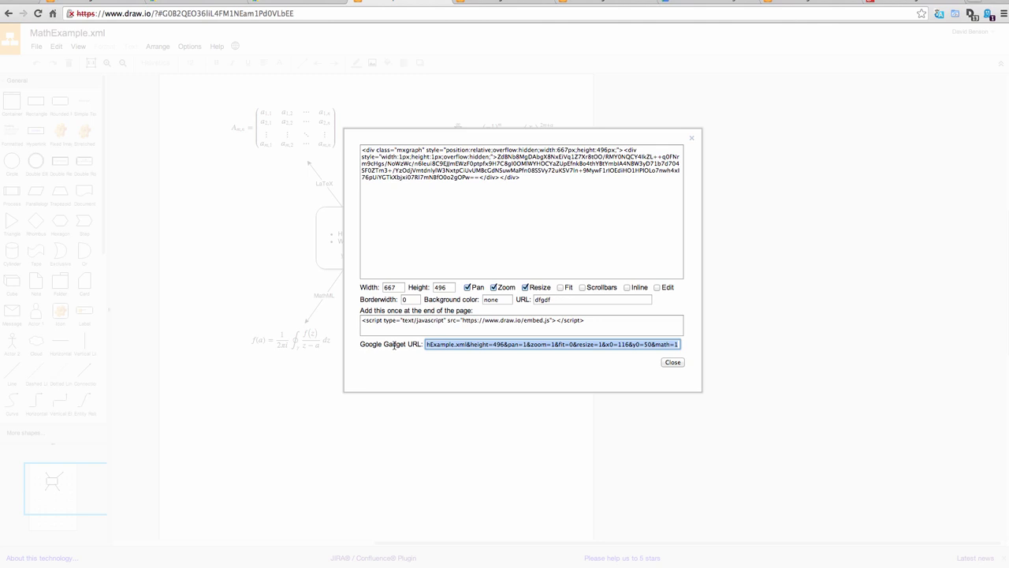
click(670, 363)
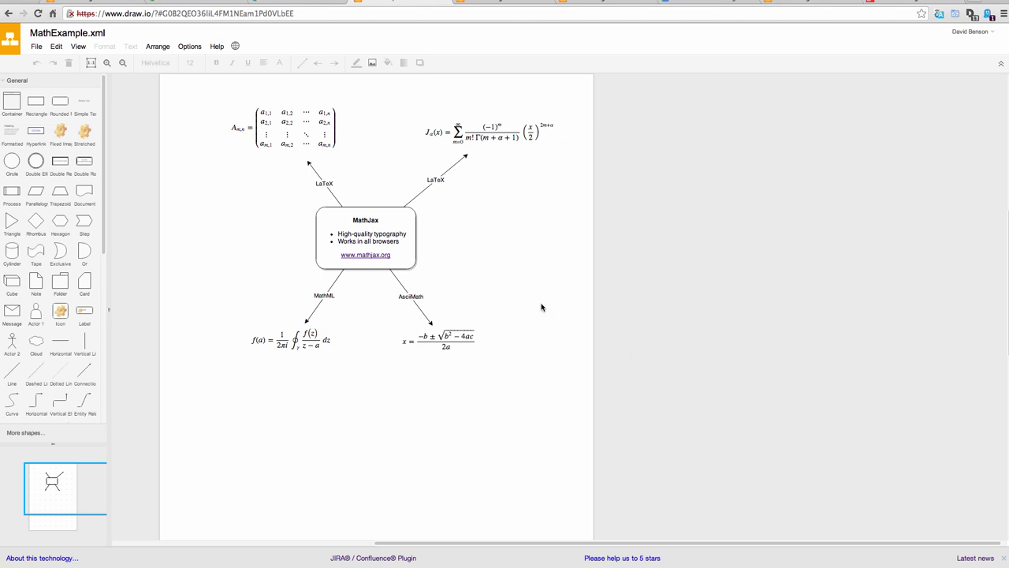
Step: Switch to the open diagram with the browser logos and inspect its red gradient Inline SVG shape
click(590, 3)
click(597, 3)
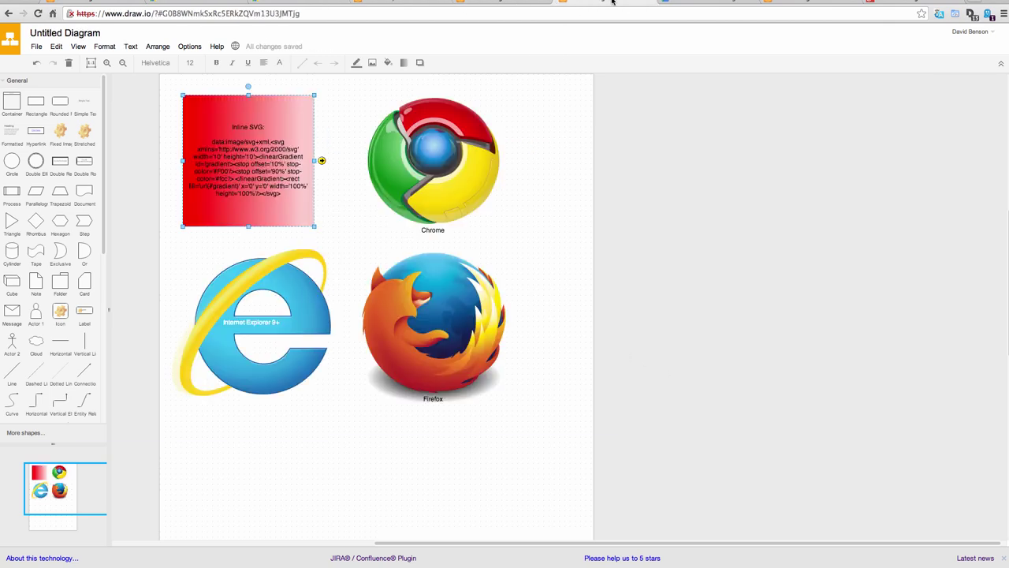
click(255, 135)
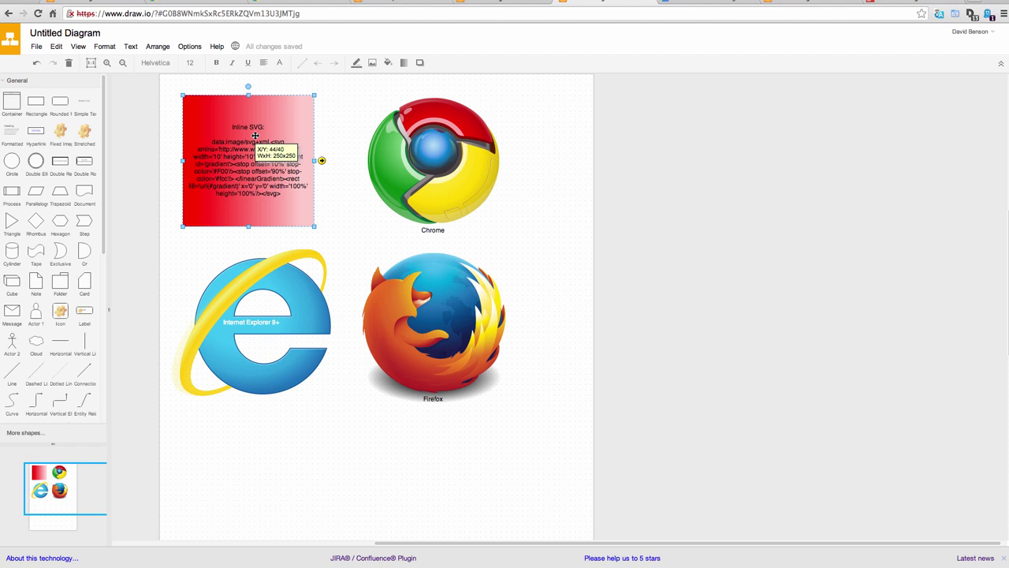
click(348, 128)
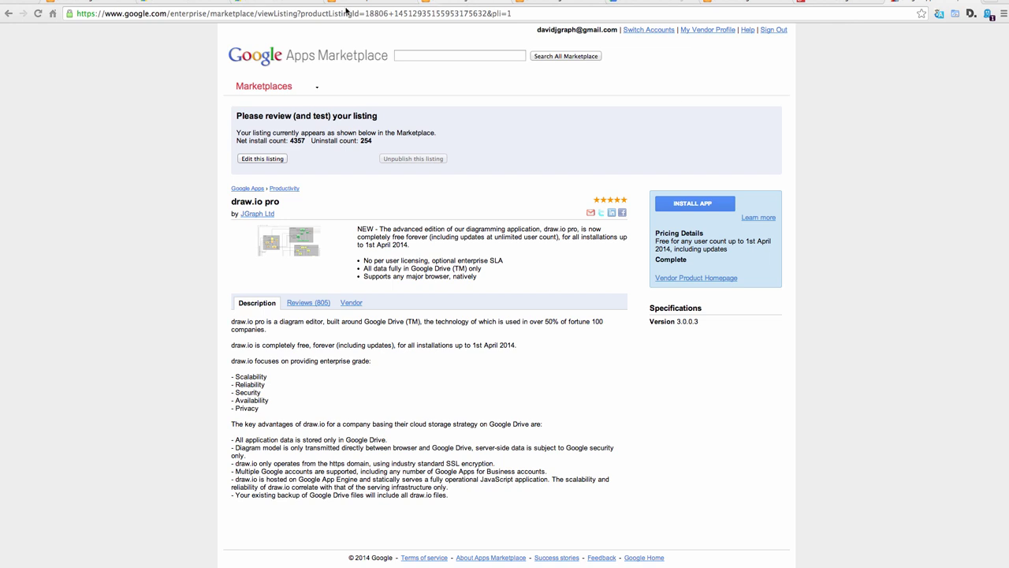
click(107, 3)
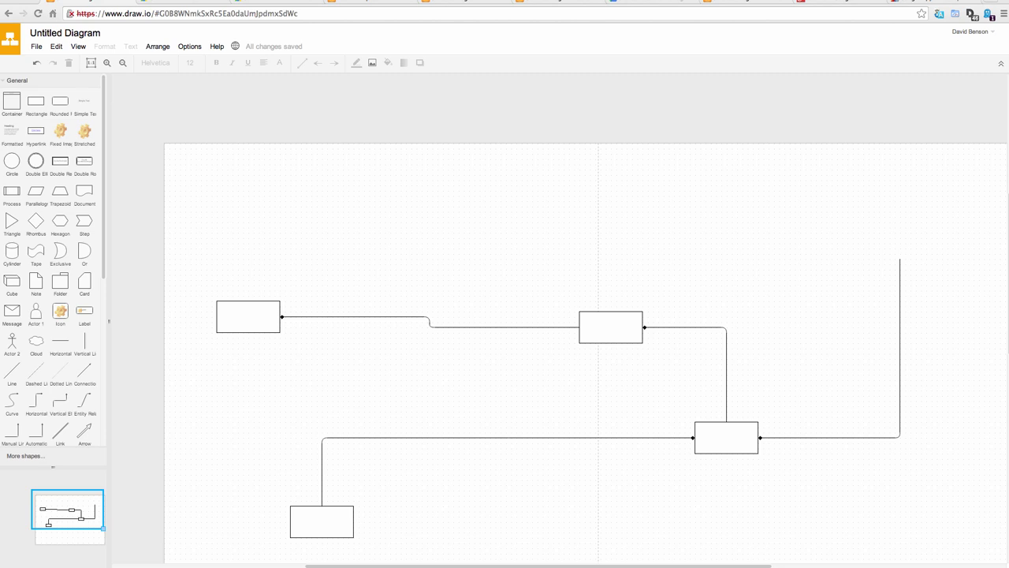
click(37, 47)
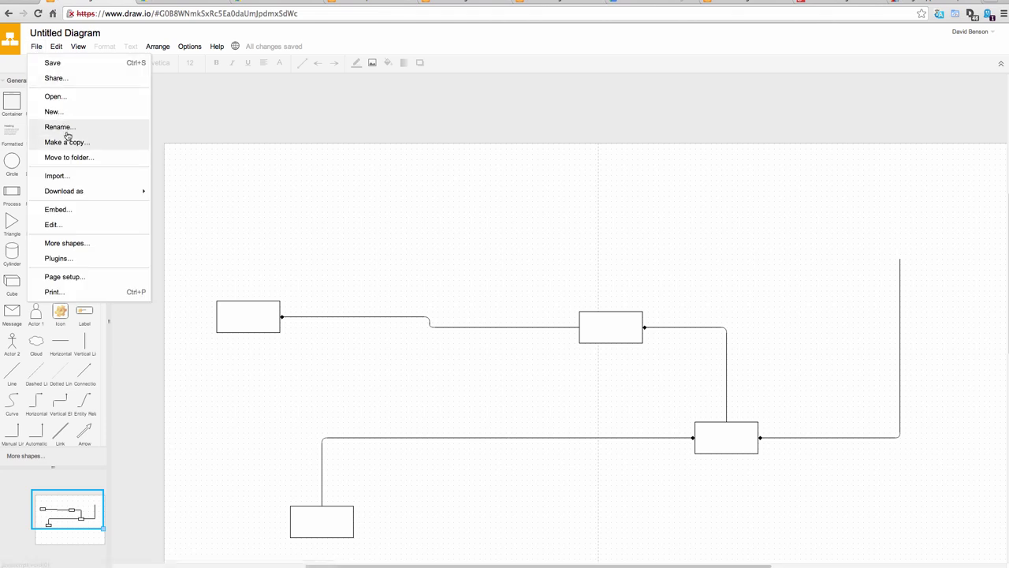
click(66, 261)
click(555, 272)
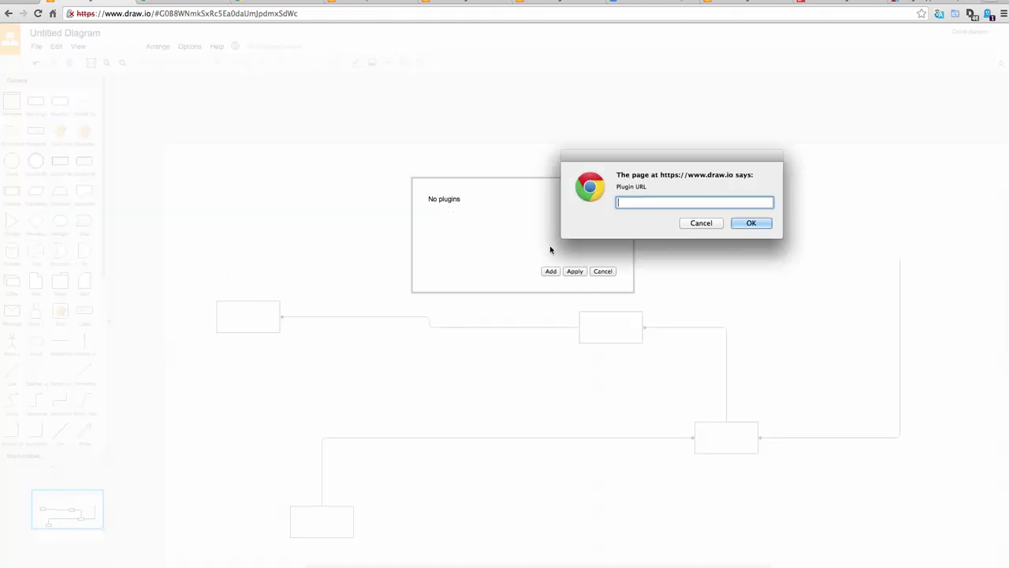
text(https://www.d)
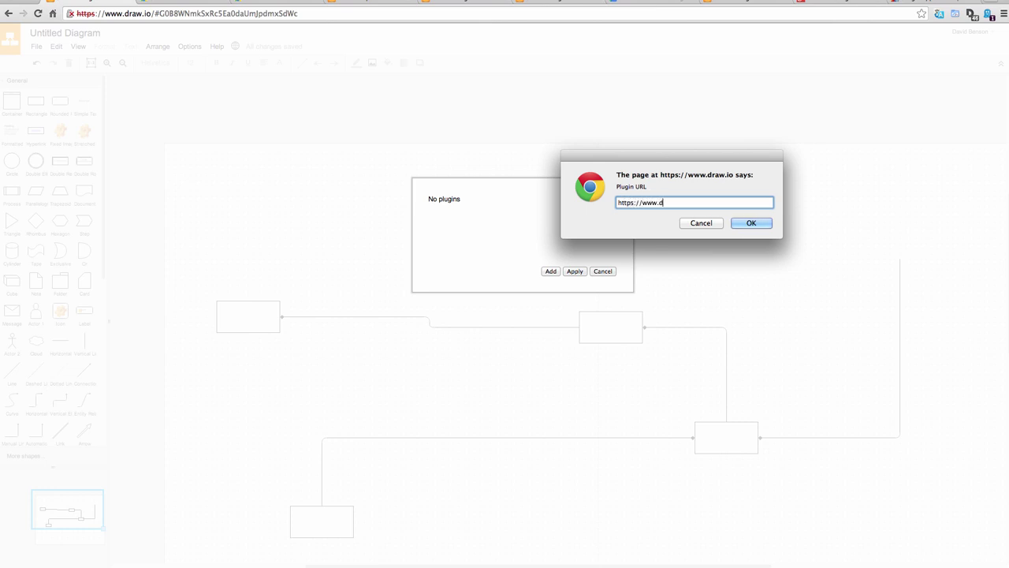
text(raw.io/)
text(plugins/edgeConnection/js)
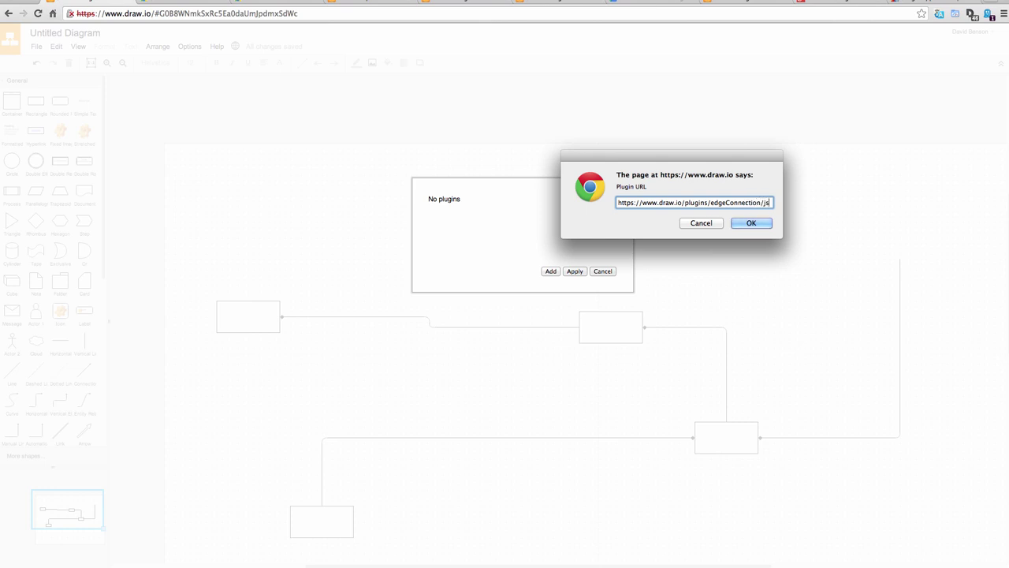
key(BackSpace)
key(BackSpace)
key(BackSpace)
text(.js)
click(748, 225)
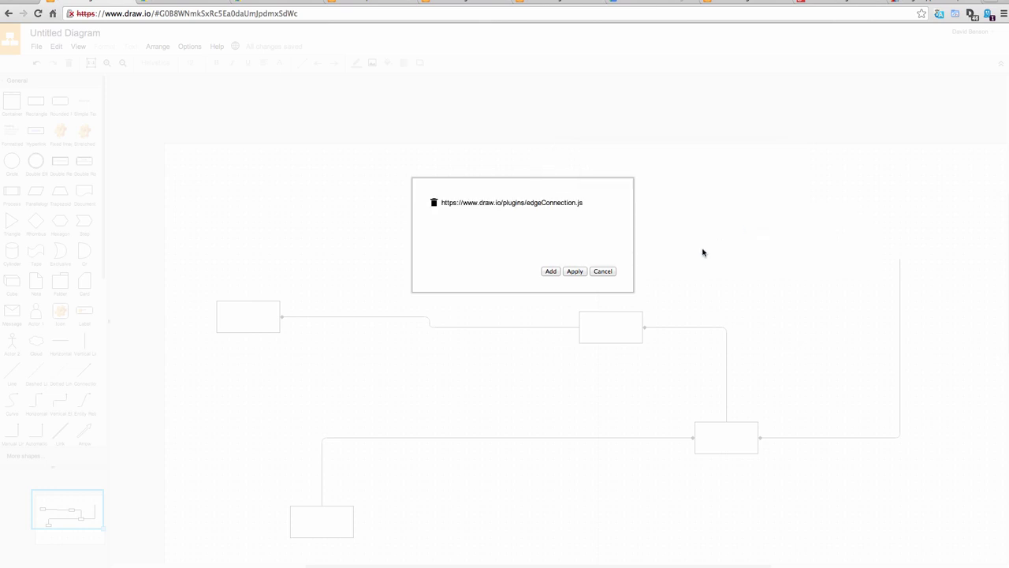
Step: Apply the plugin list with the edgeConnection.js plugin and reload the diagram page
click(580, 273)
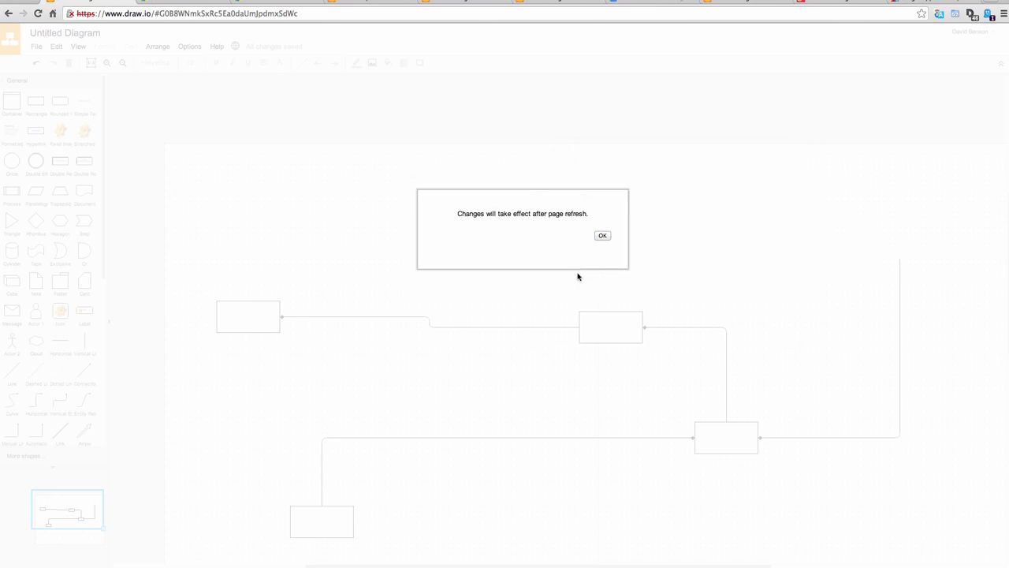
click(603, 236)
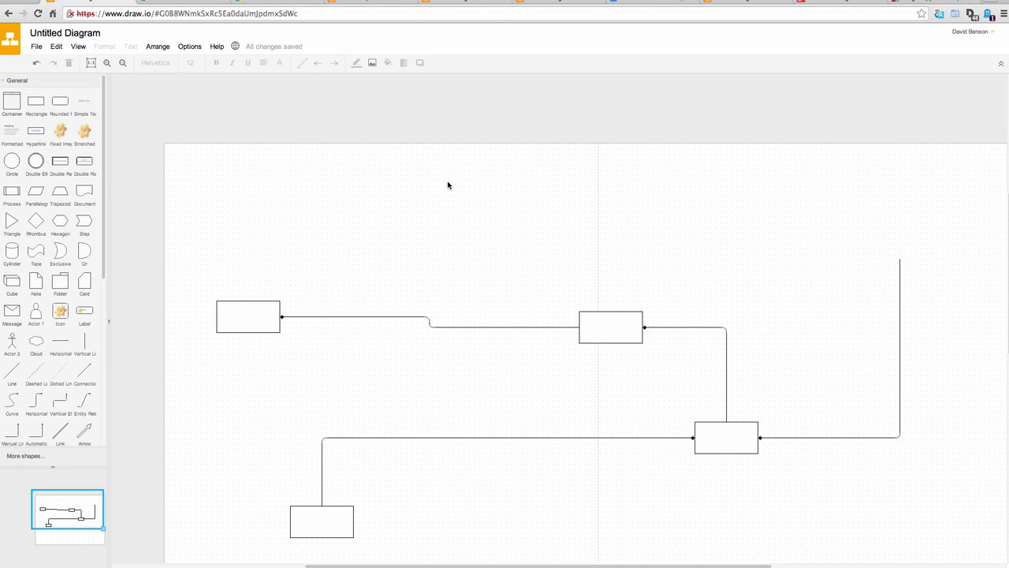
click(37, 13)
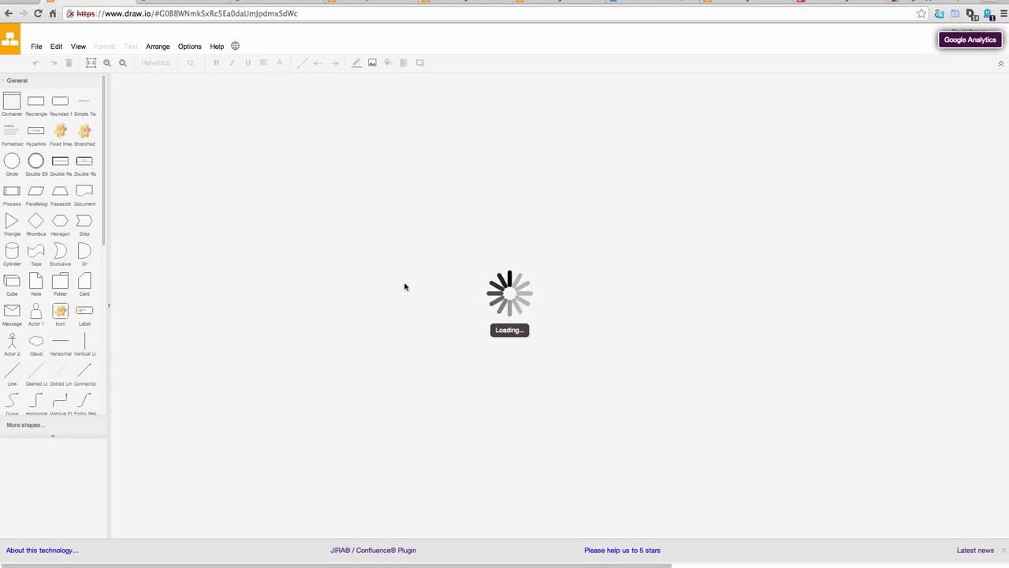
Step: Delete all existing shapes and add a rounded rectangle with a straight line running right to a junction point
key(ctrl+a)
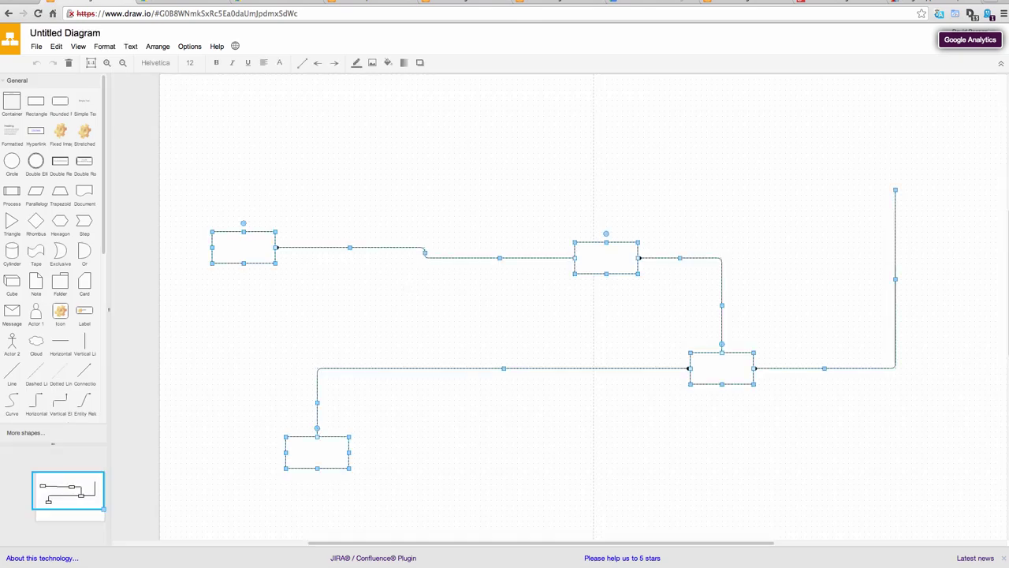
key(Delete)
drag(60, 101, 573, 228)
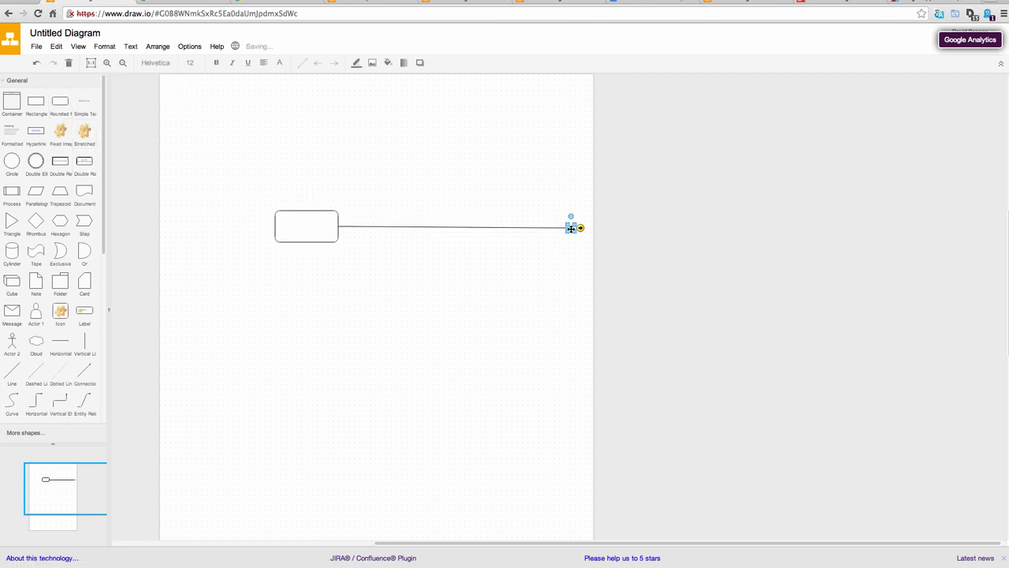
click(521, 275)
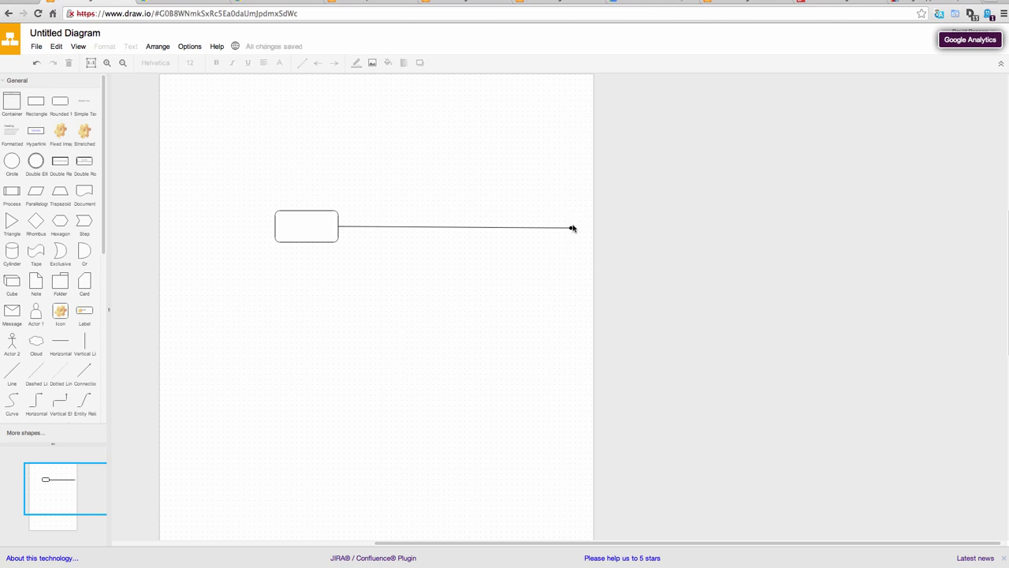
Step: Extend lines up and right from the junction point, add two rounded rectangles, and connect the upper one to the line's end junction
drag(571, 221, 754, 96)
drag(60, 100, 715, 394)
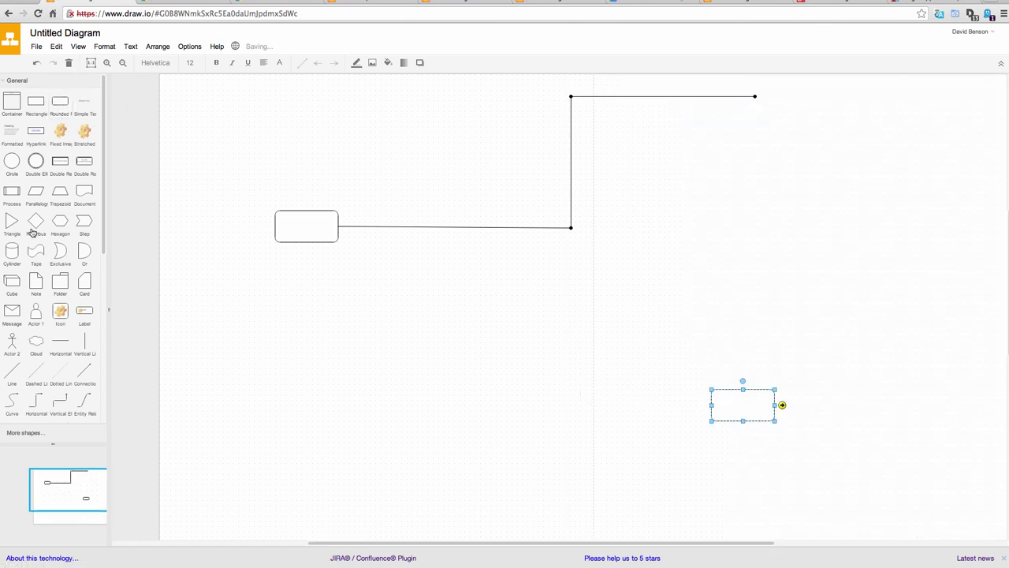
drag(60, 101, 804, 175)
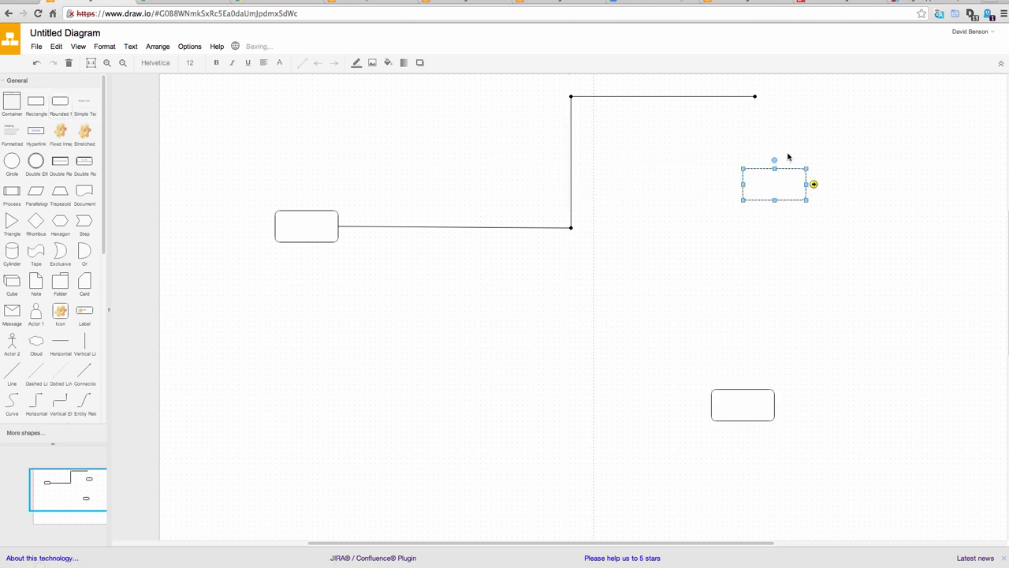
click(755, 97)
drag(763, 97, 772, 191)
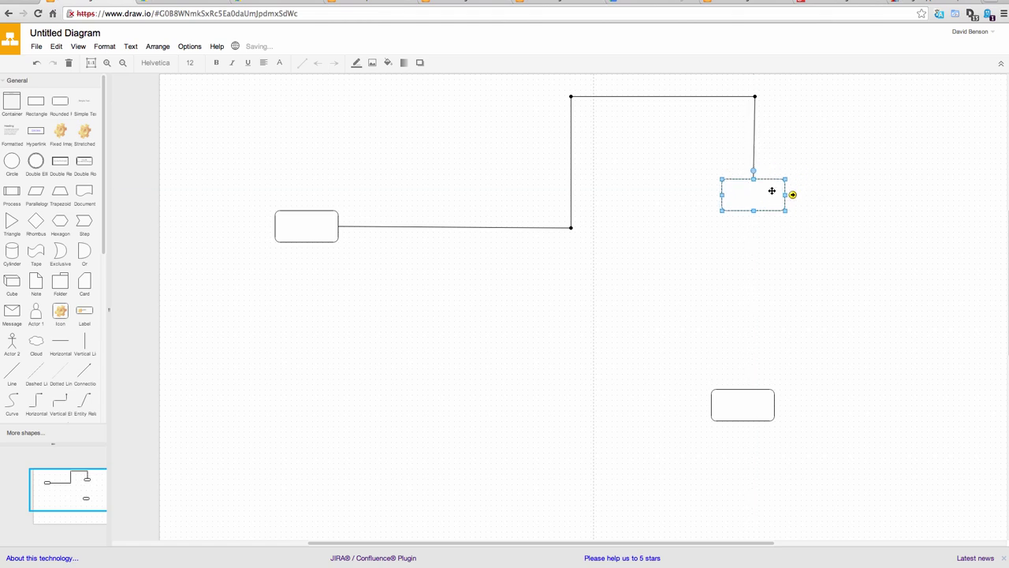
Step: Draw a horizontal branch line running left from the upper middle junction point to a new junction point
click(571, 96)
drag(576, 97, 318, 97)
click(465, 198)
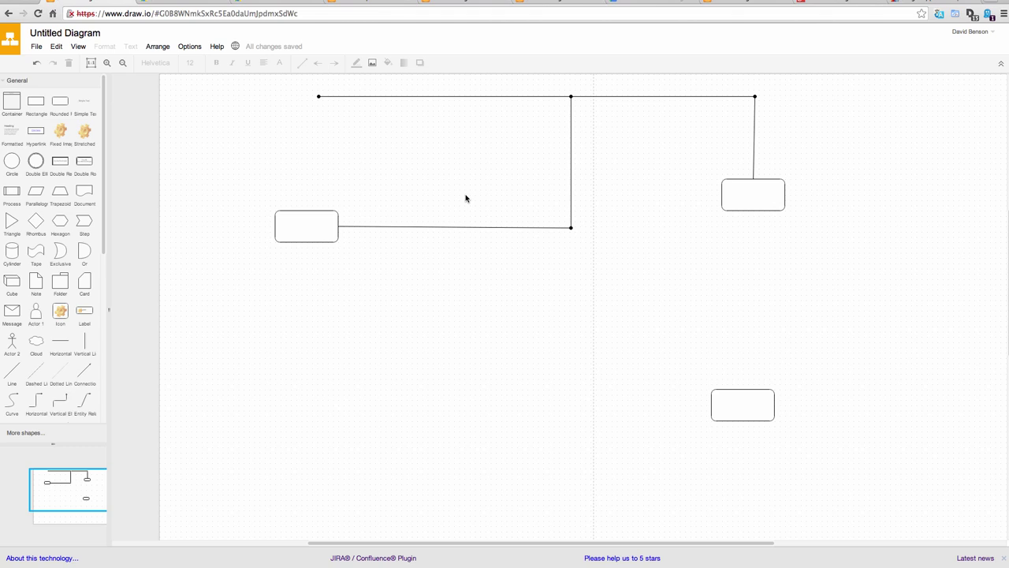
Step: Move the upper-right rounded rectangle to X 1076, Y 200 and deselect it
click(757, 194)
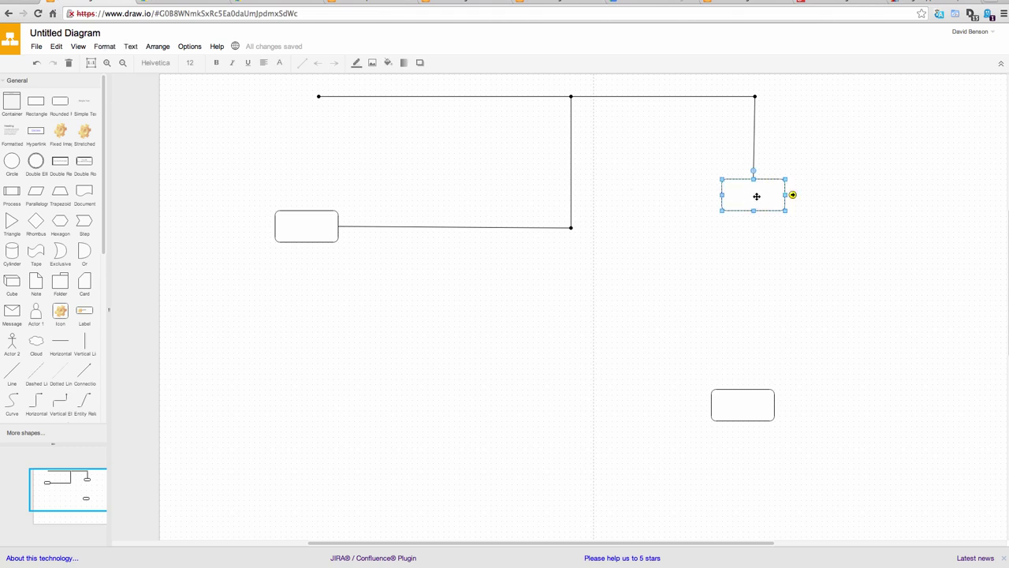
drag(756, 194, 761, 197)
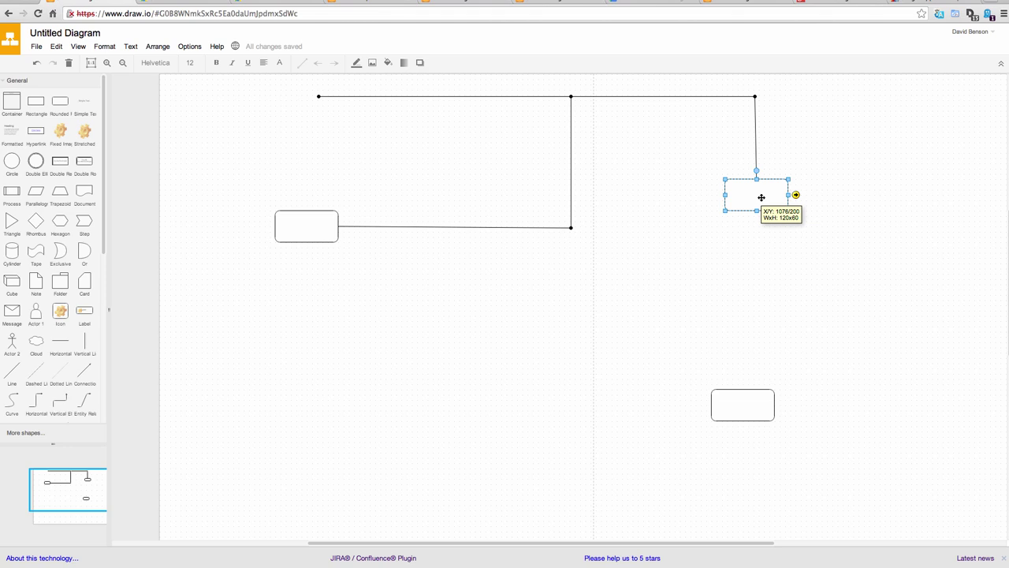
drag(762, 197, 761, 198)
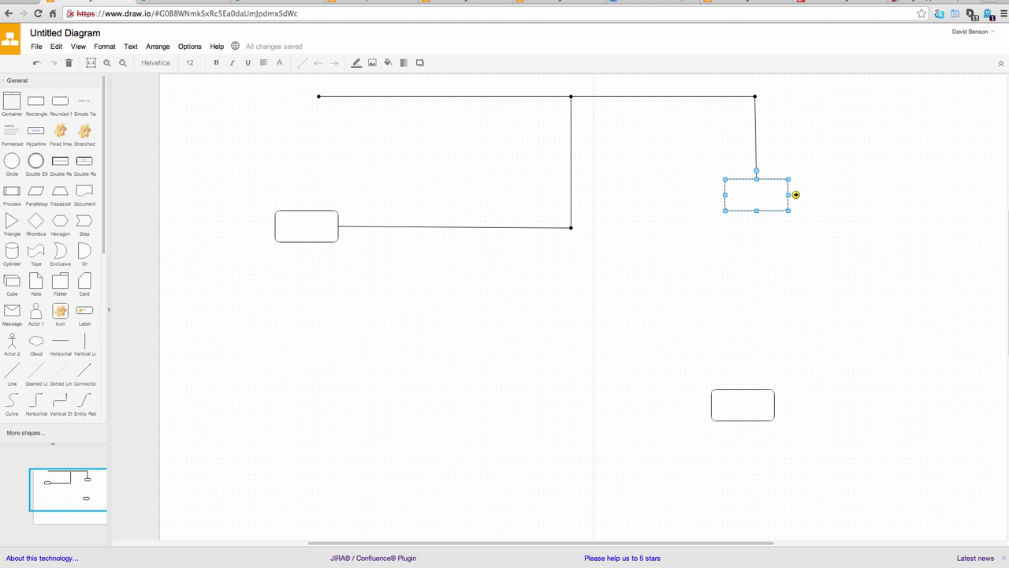
click(230, 361)
Step: Switch to Google Drive and inspect the revisions of the shared demo-diagram file
click(217, 47)
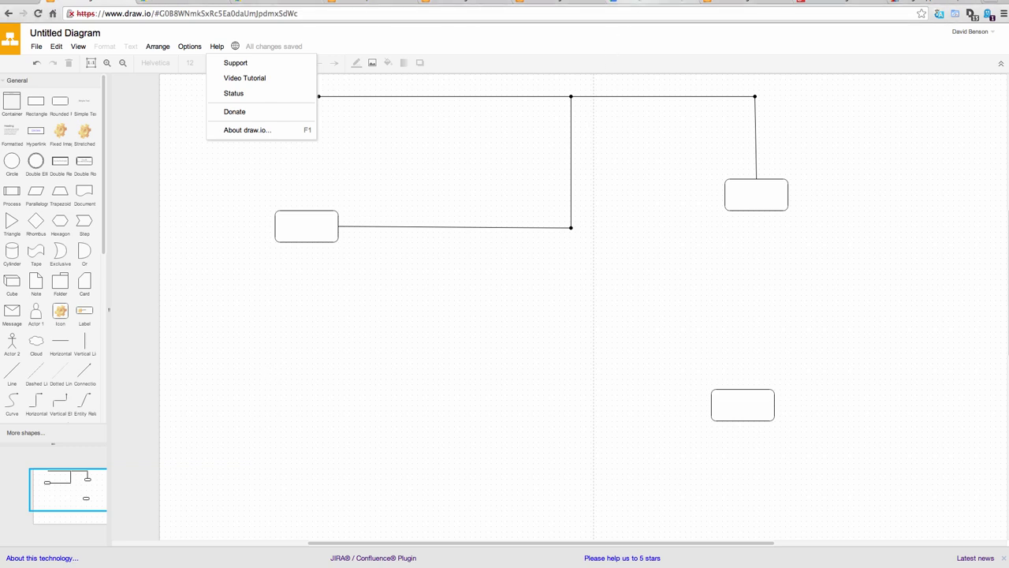
click(639, 2)
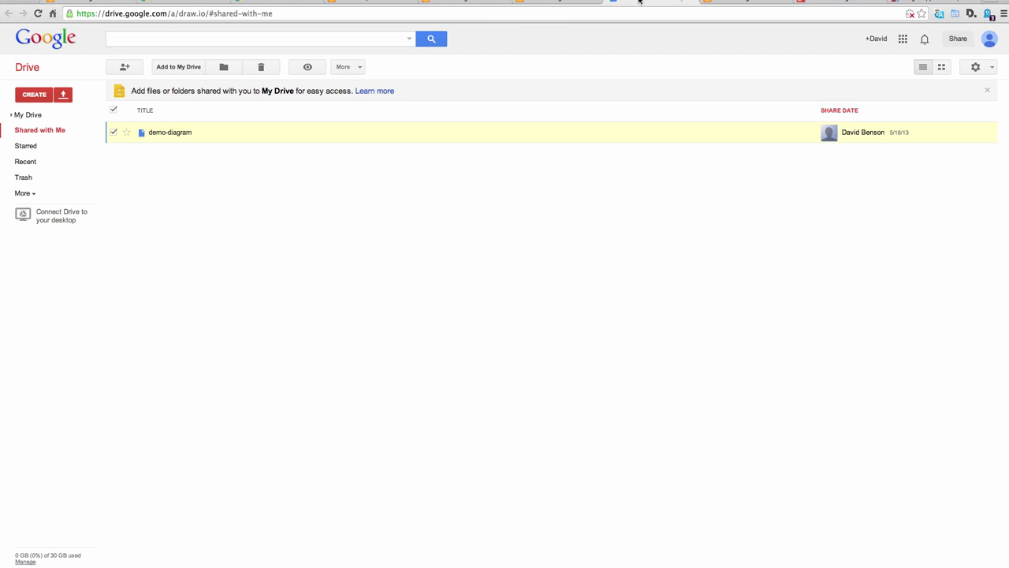
right_click(159, 133)
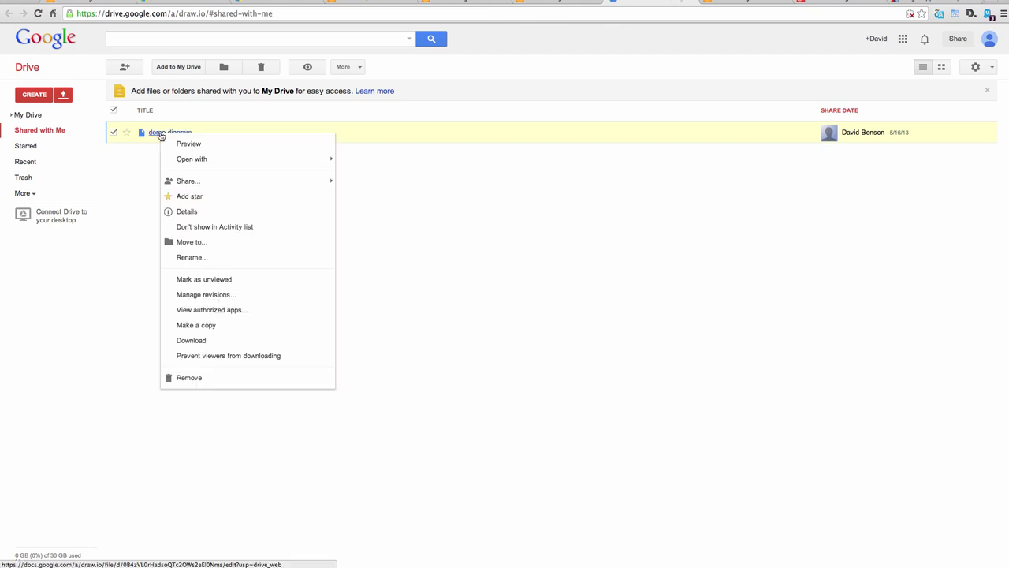
click(218, 295)
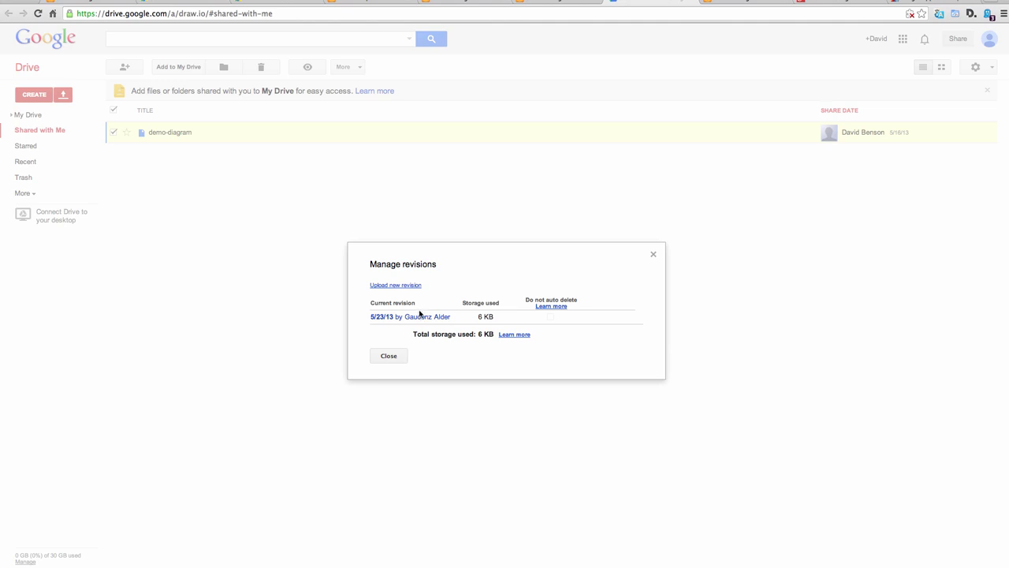
click(388, 356)
right_click(167, 134)
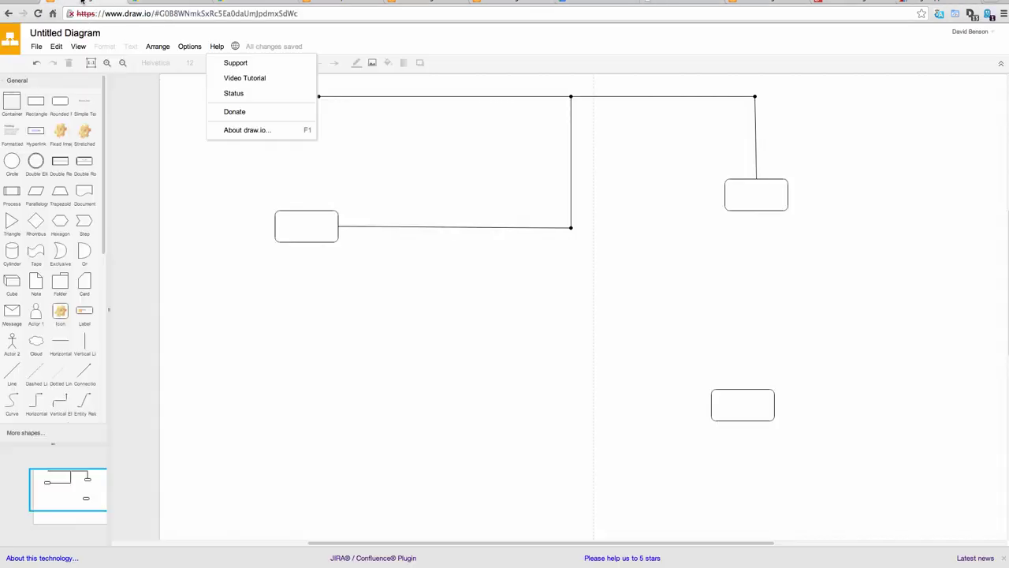
click(158, 174)
Step: Replace the existing drawing with the copied flowchart by pasting its XML over the diagram's source code
click(37, 46)
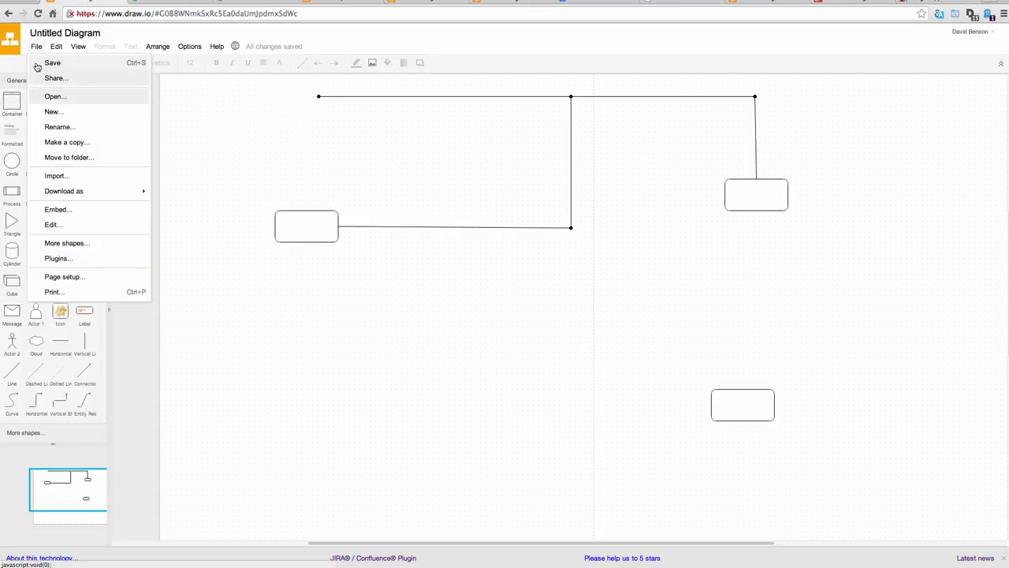
click(71, 225)
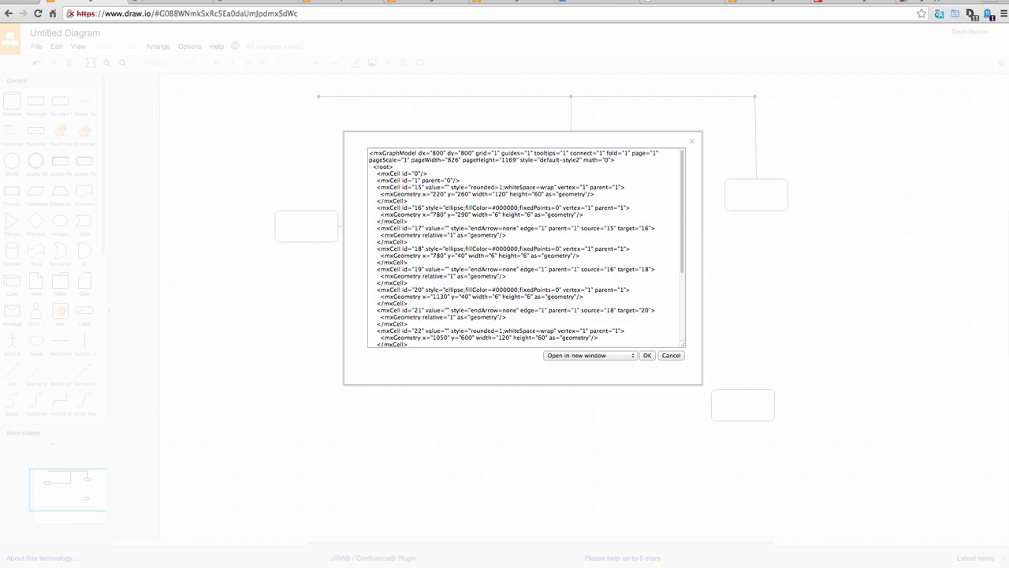
double_click(479, 253)
key(ctrl+a)
key(ctrl+v)
click(613, 356)
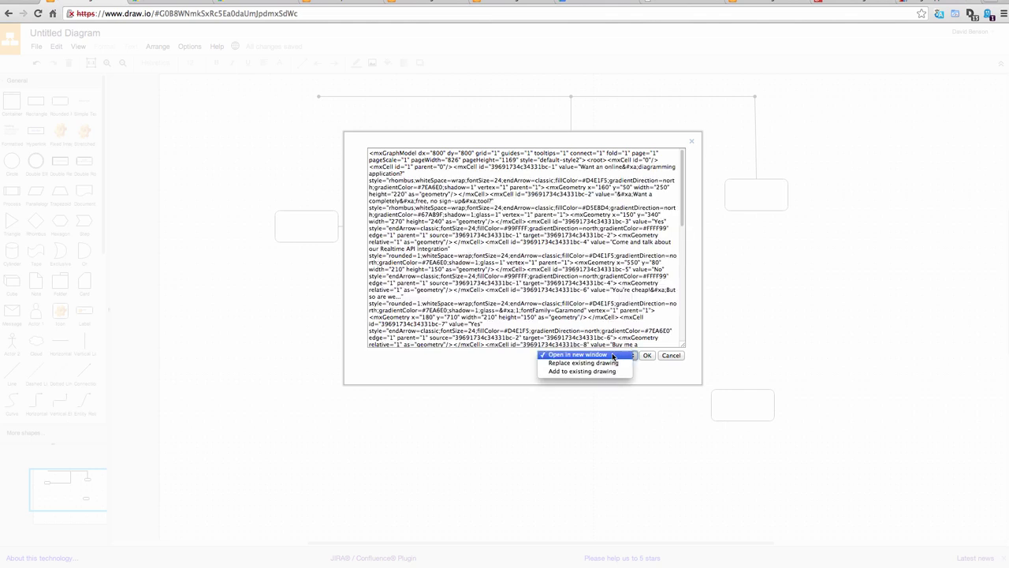
click(599, 363)
click(647, 356)
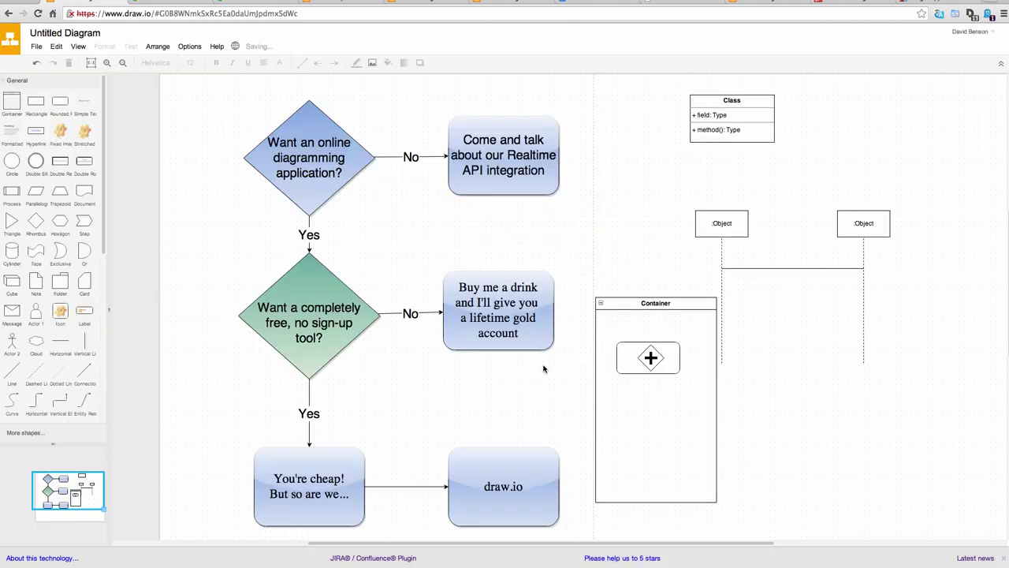